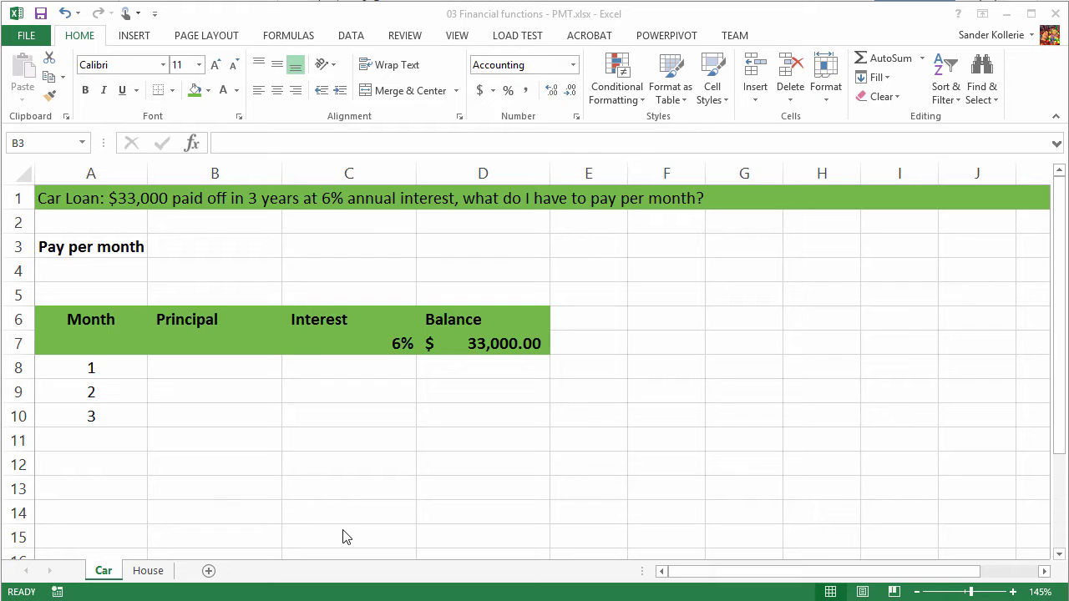
- Enter =PMT(6%/12,3*12,33000) in B3, giving a ($1,003.92) monthly car payment
left_click(173, 246)
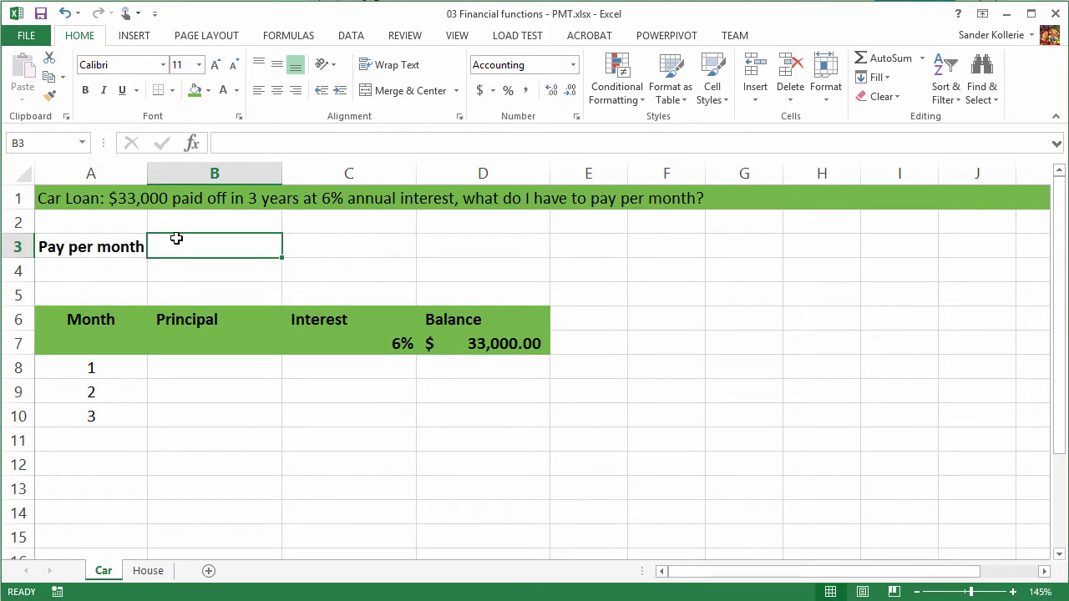
type("=")
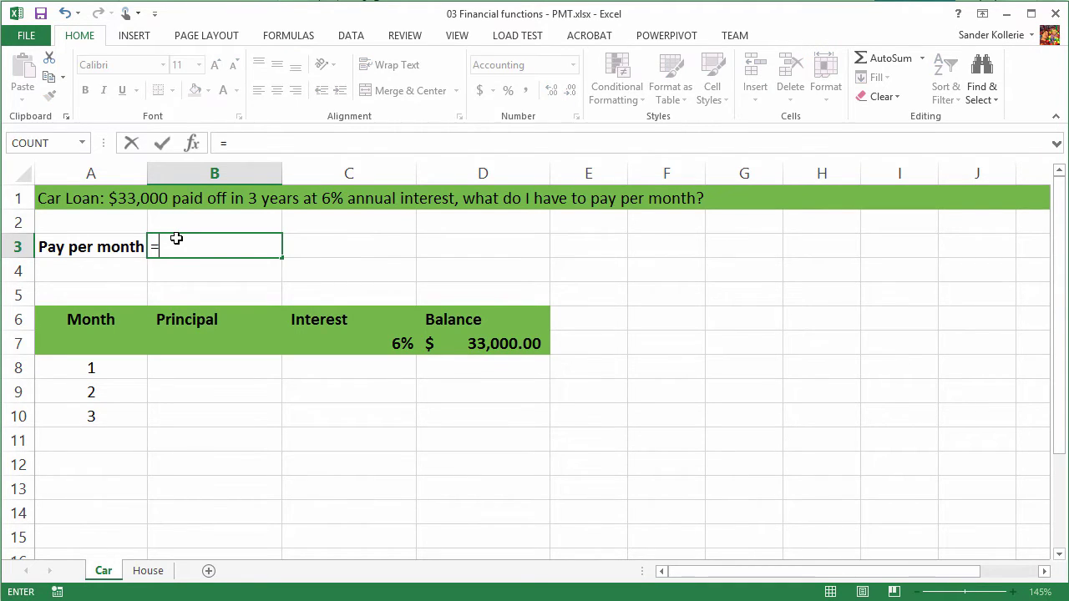
type("PMT(")
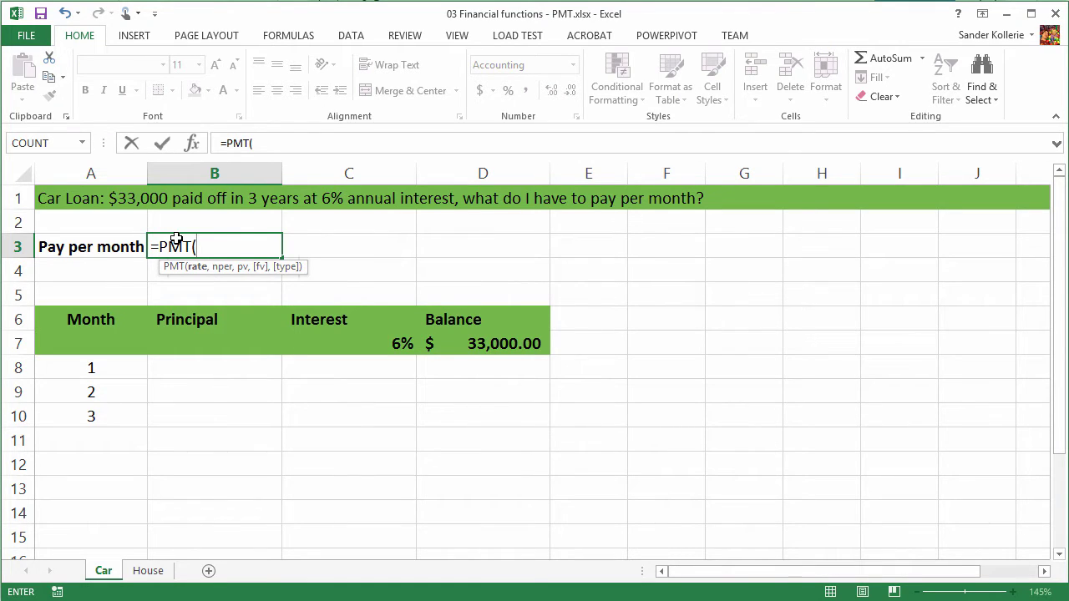
type("3")
key("BackSpace")
type("6%/12")
type(",")
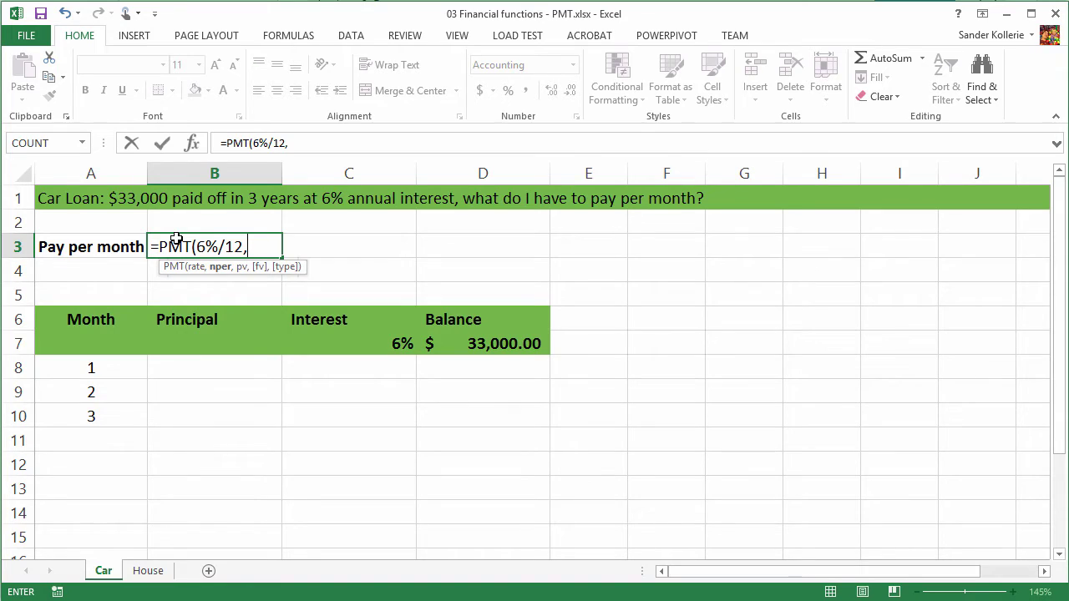
type("3*12,")
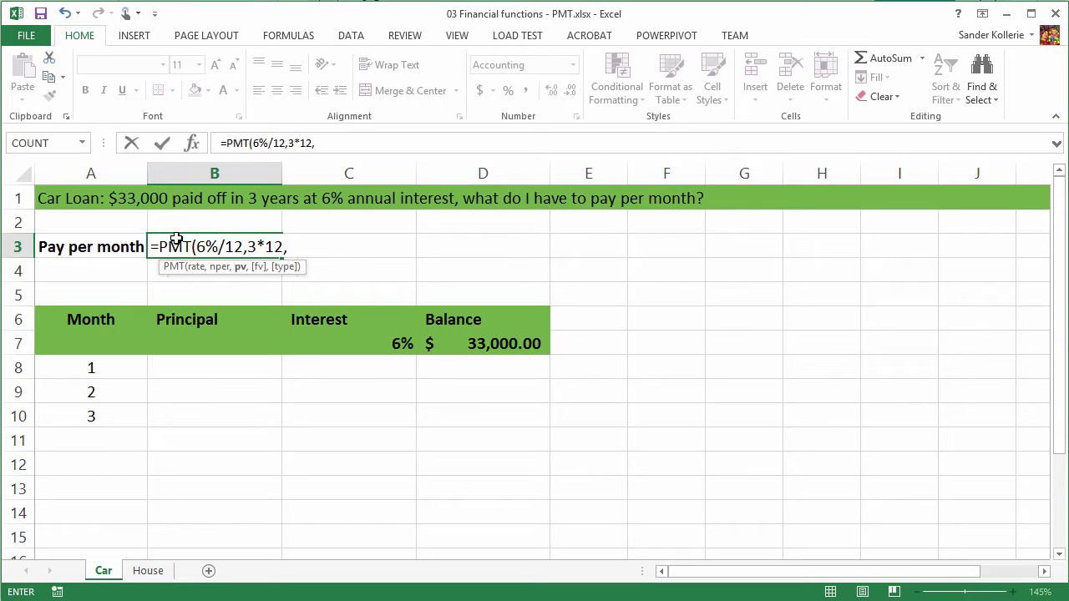
type("33000)")
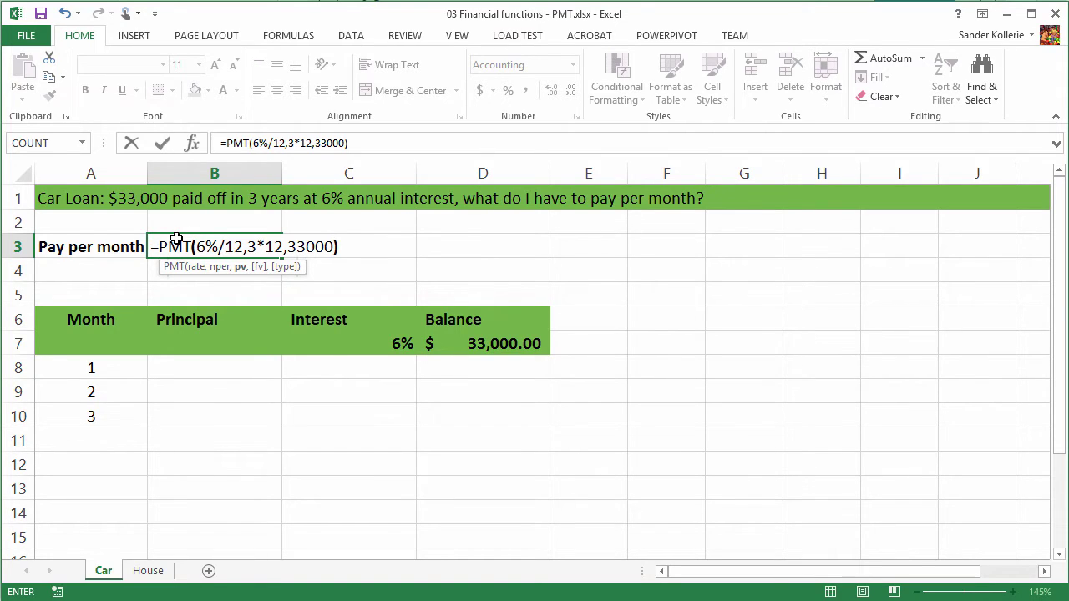
key("Return")
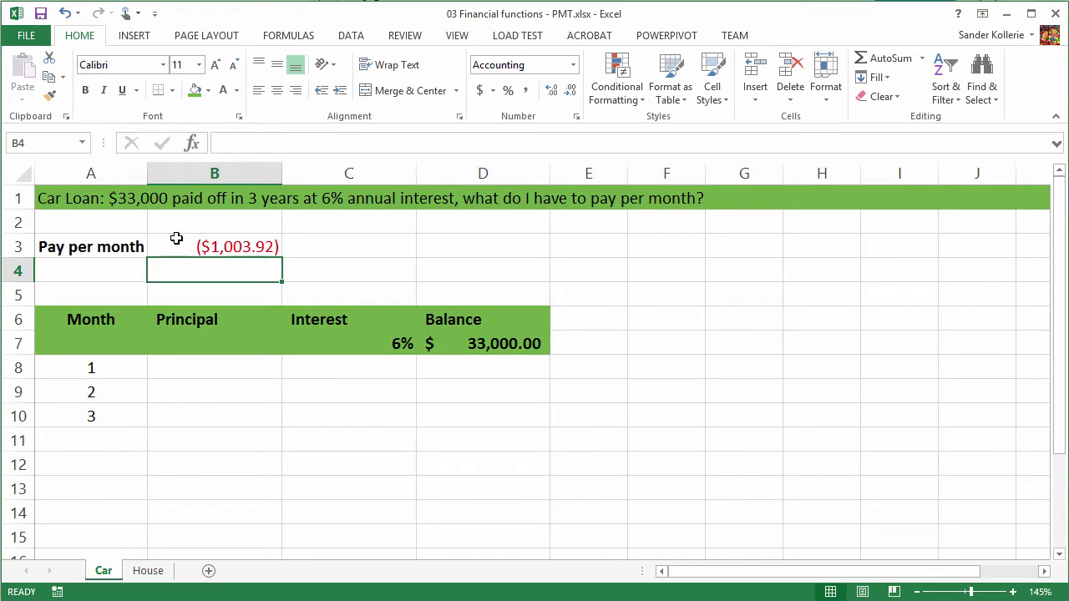
- Change B3 to =PMT(6%/12,3*12,-33000) so it shows a positive $1,003.92
left_click(176, 239)
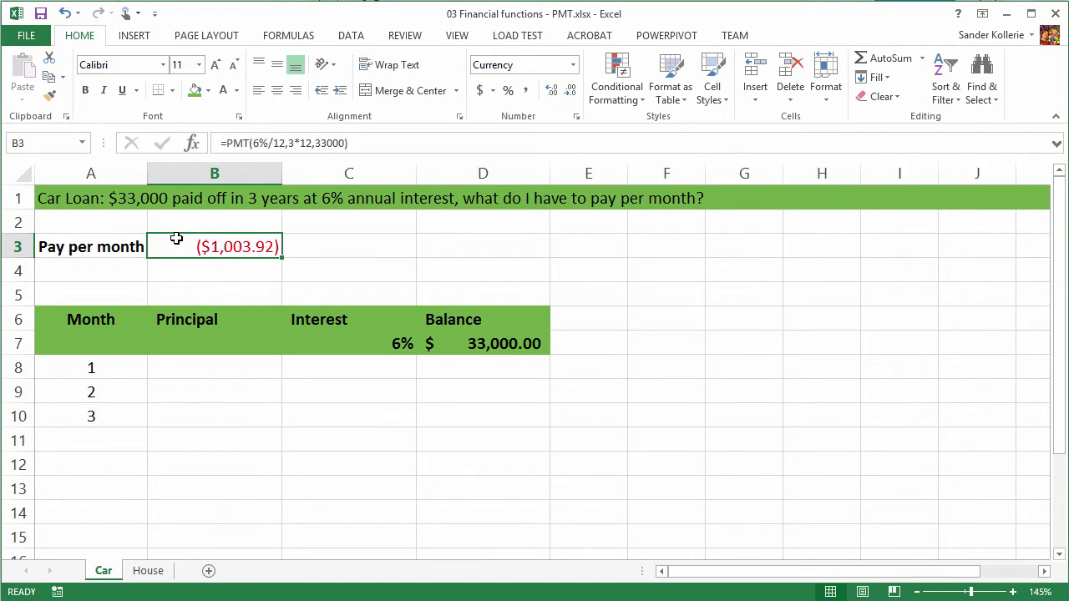
key("F2")
key("Left")
key("Left")
key("Left")
key("Left")
key("Left")
key("Left")
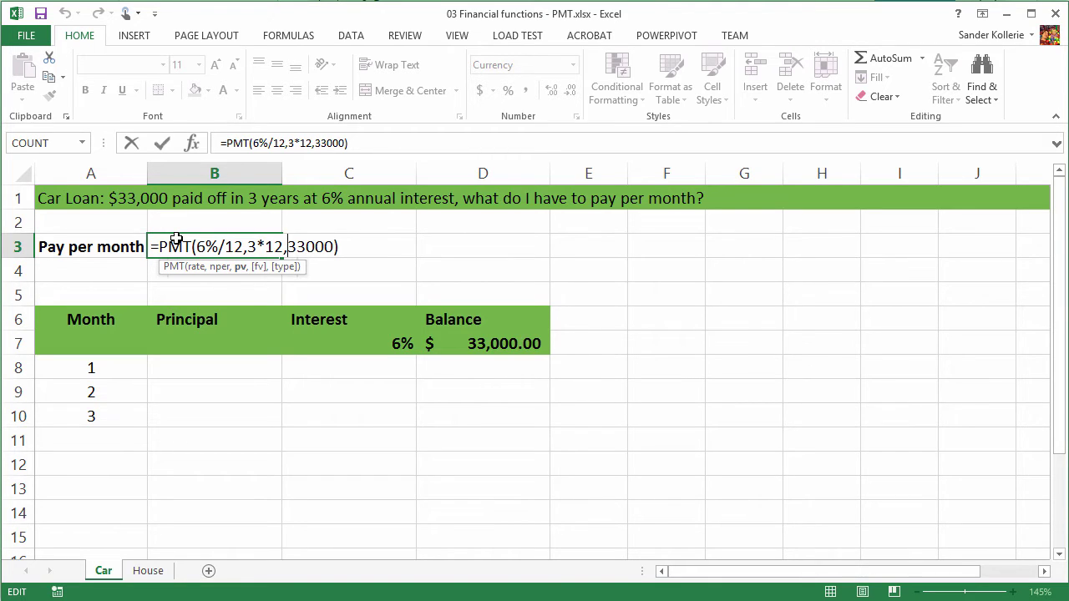
type("-")
key("Return")
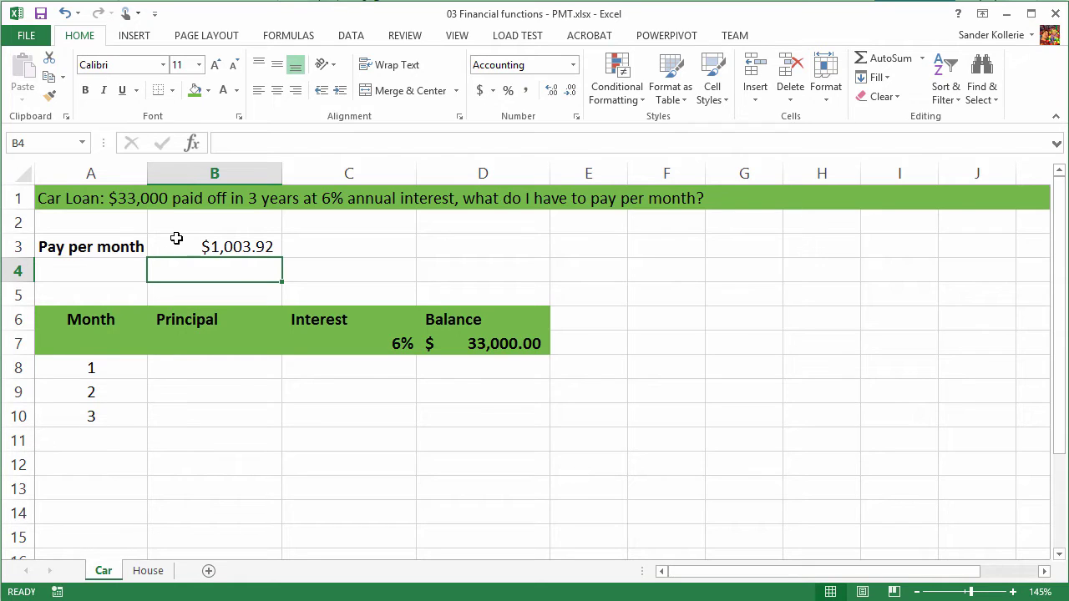
left_click(176, 239)
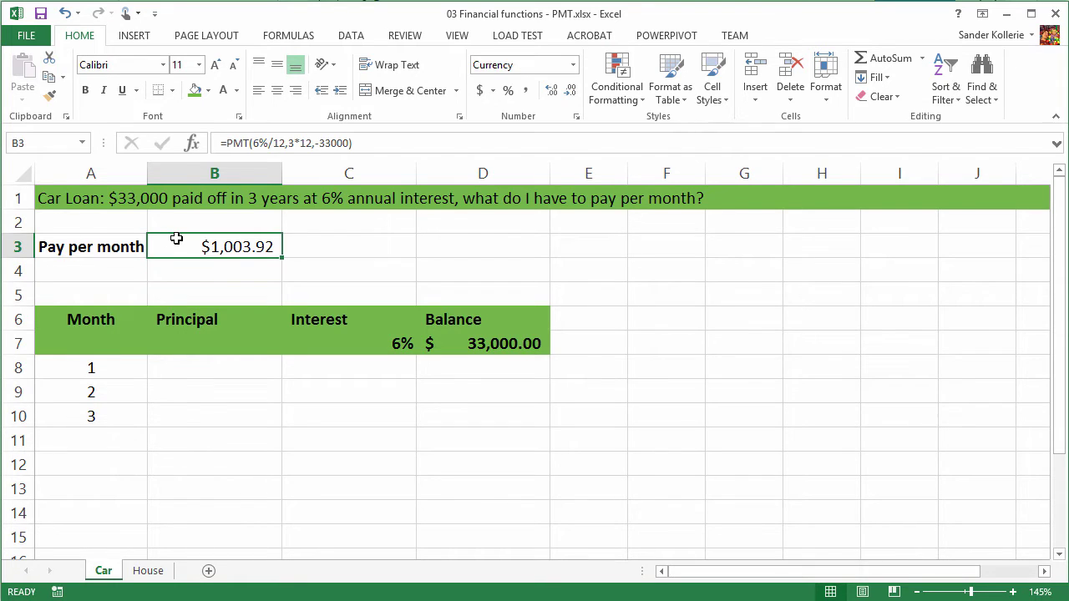
left_click(298, 379)
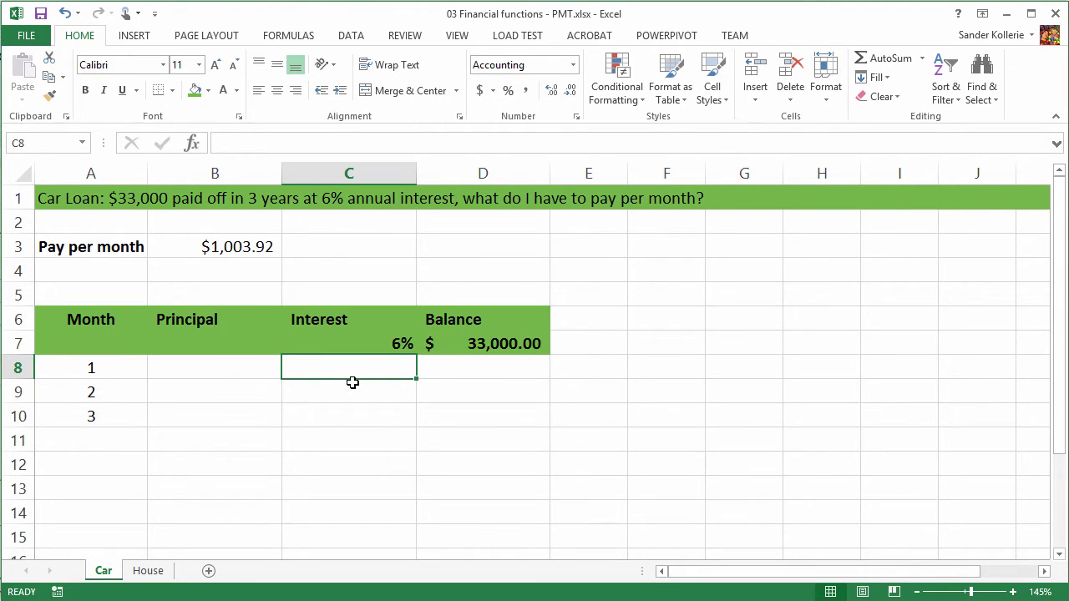
- Enter =D7*$C$7/12 in C8, giving month 1 interest of $165.00
type("=")
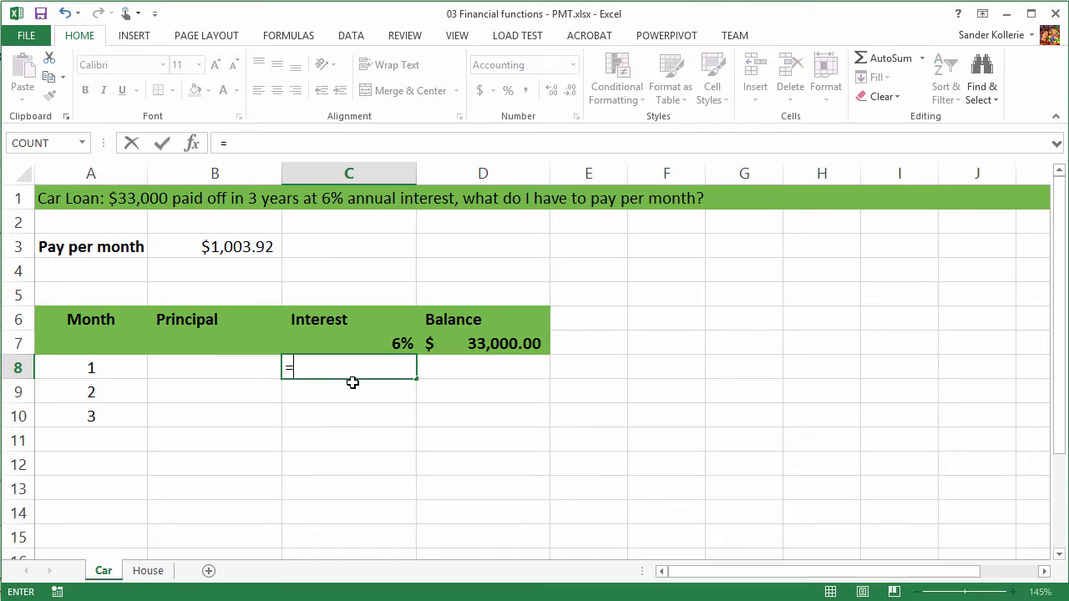
left_click(477, 345)
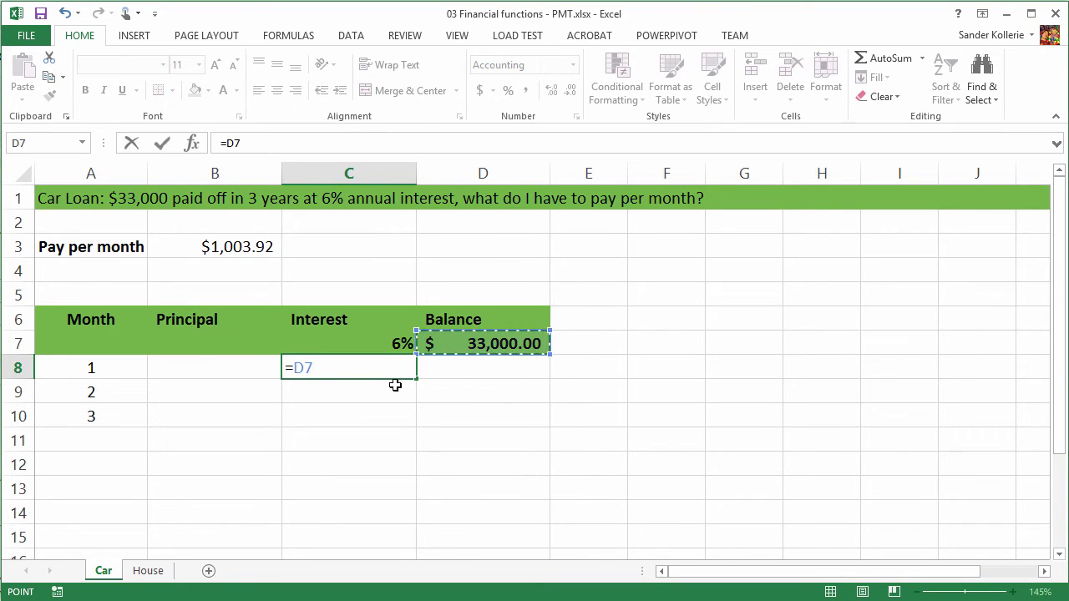
type("*")
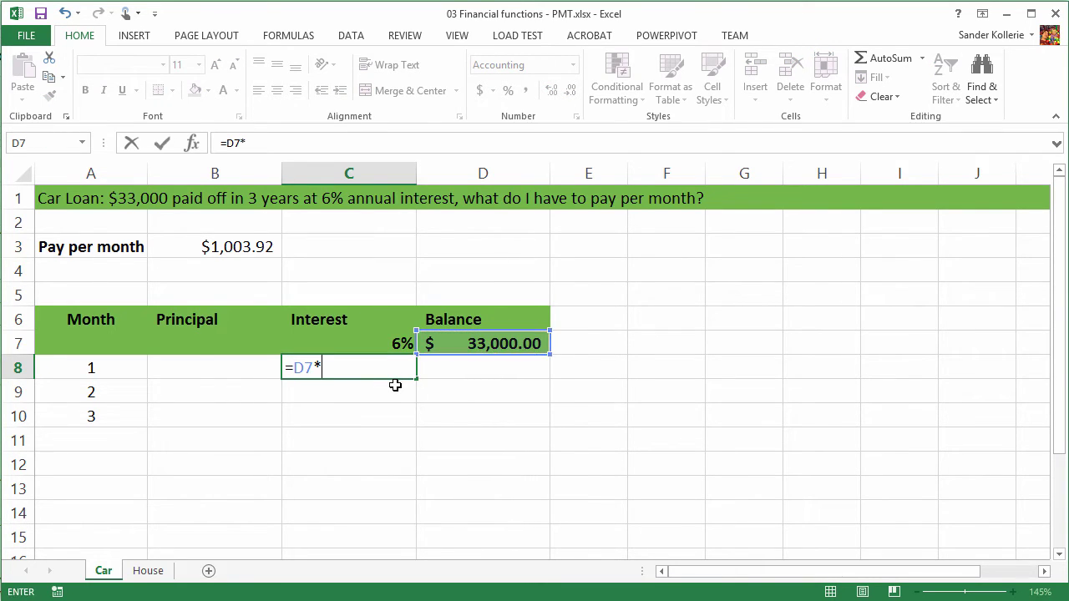
left_click(393, 344)
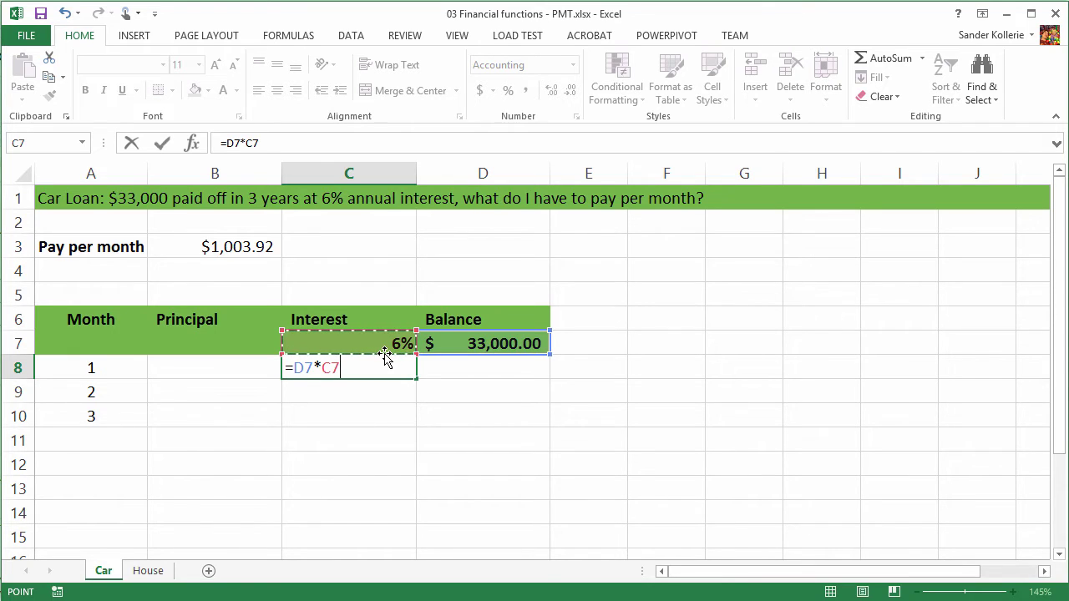
key("F4")
type("/")
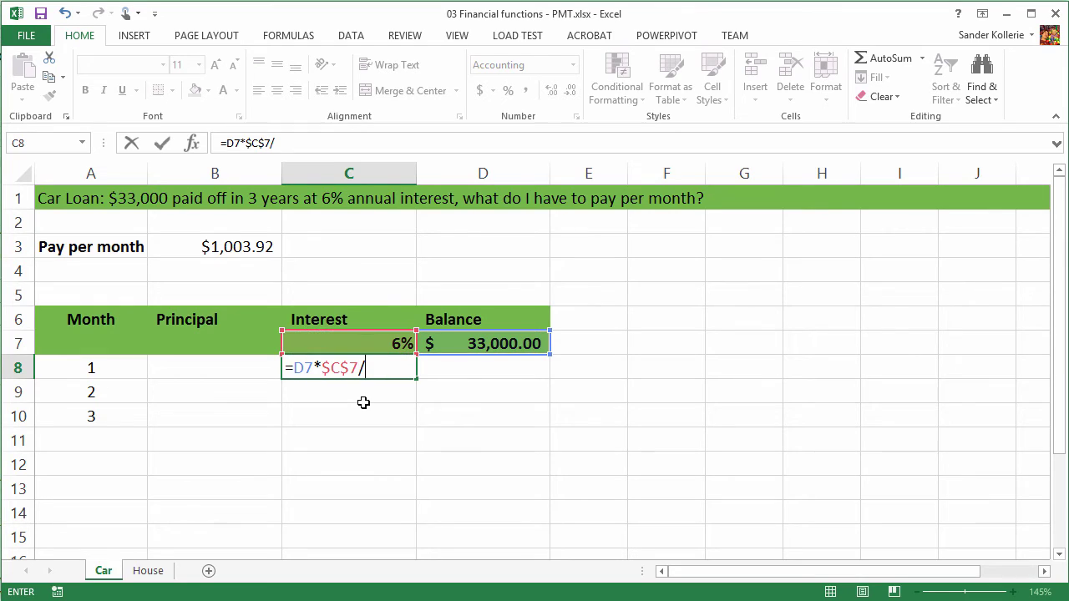
type("12")
key("Return")
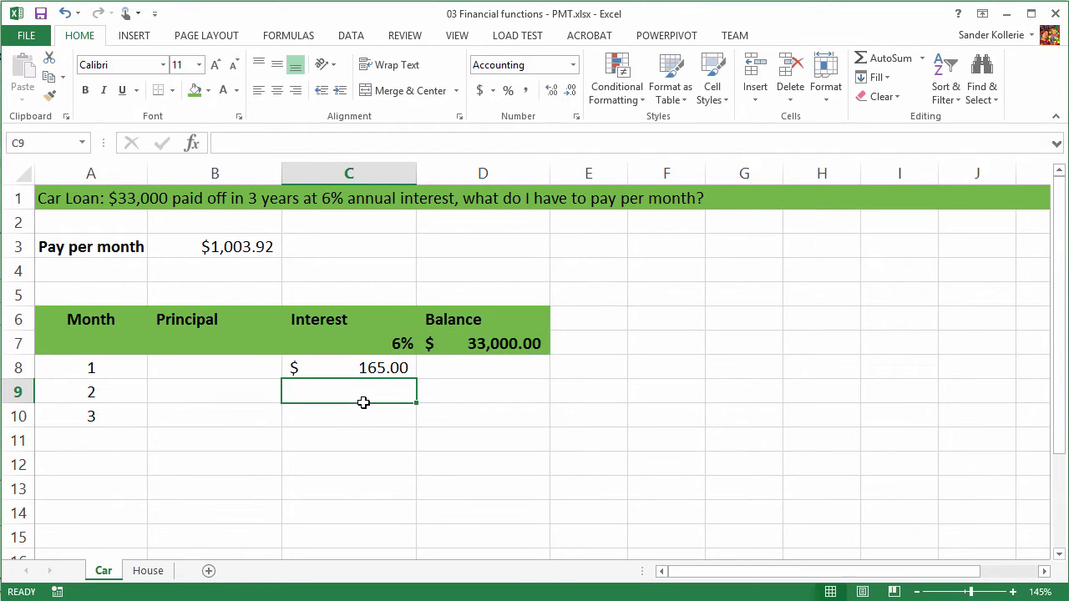
left_click(364, 367)
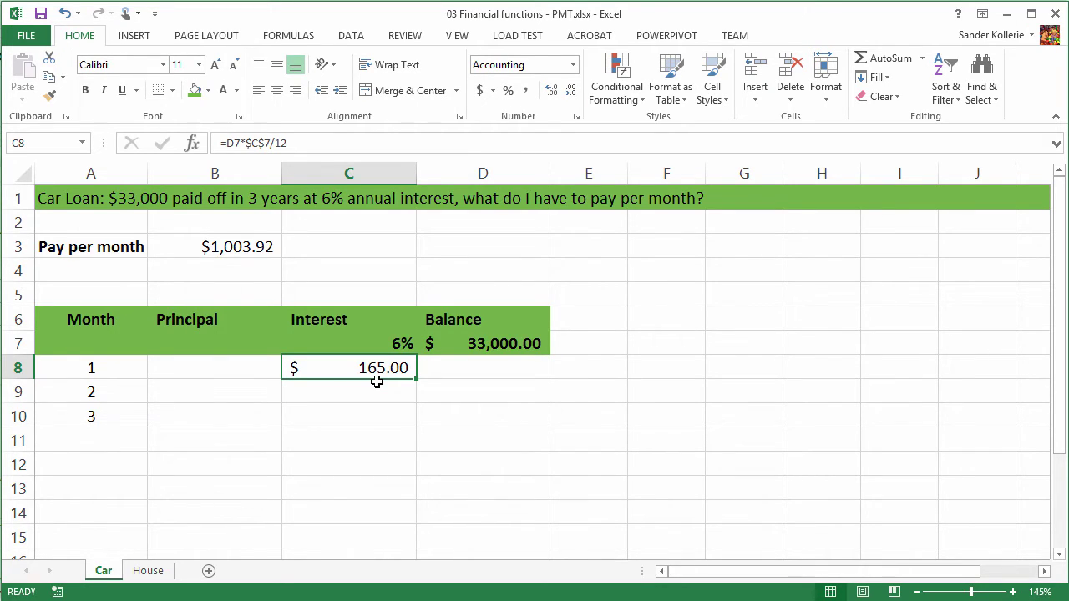
left_click(208, 382)
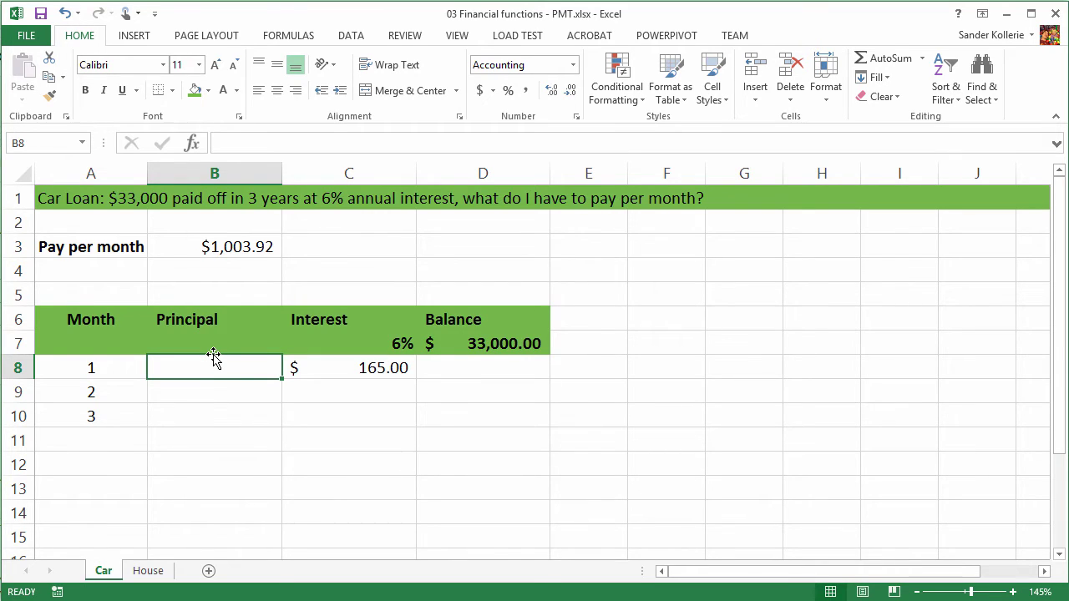
- Enter =$B$3-C8 in B8, giving month 1 principal of $838.92
type("=")
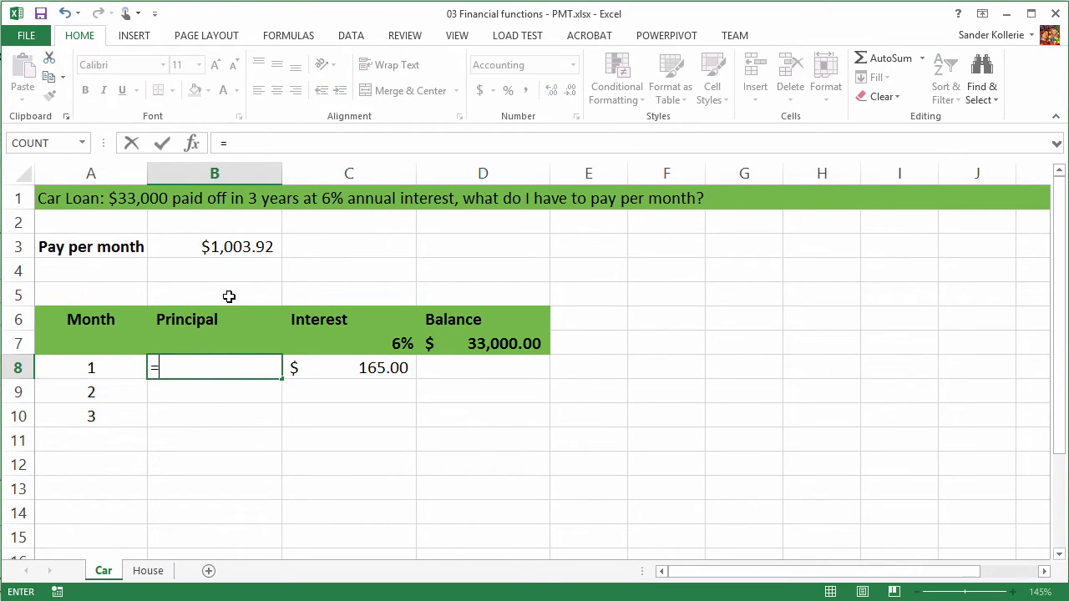
left_click(203, 250)
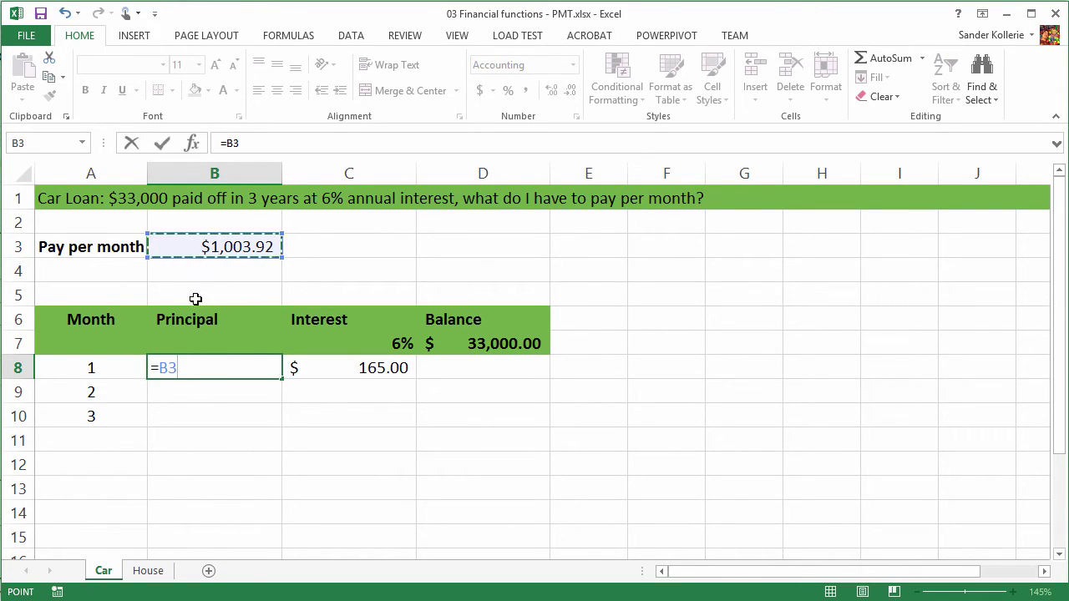
key("F4")
type("-")
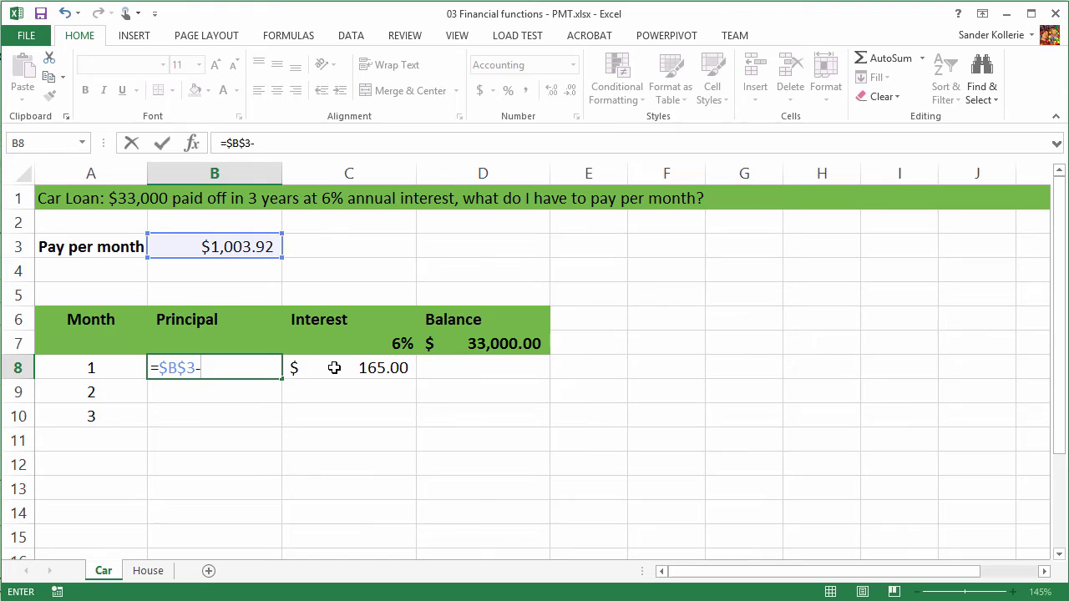
left_click(334, 368)
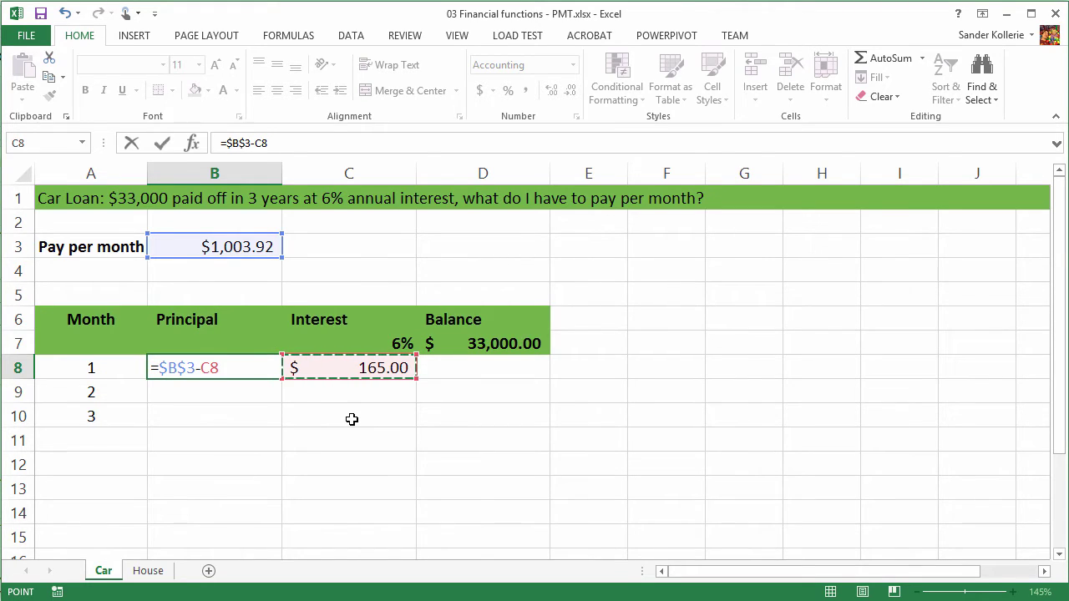
key("Return")
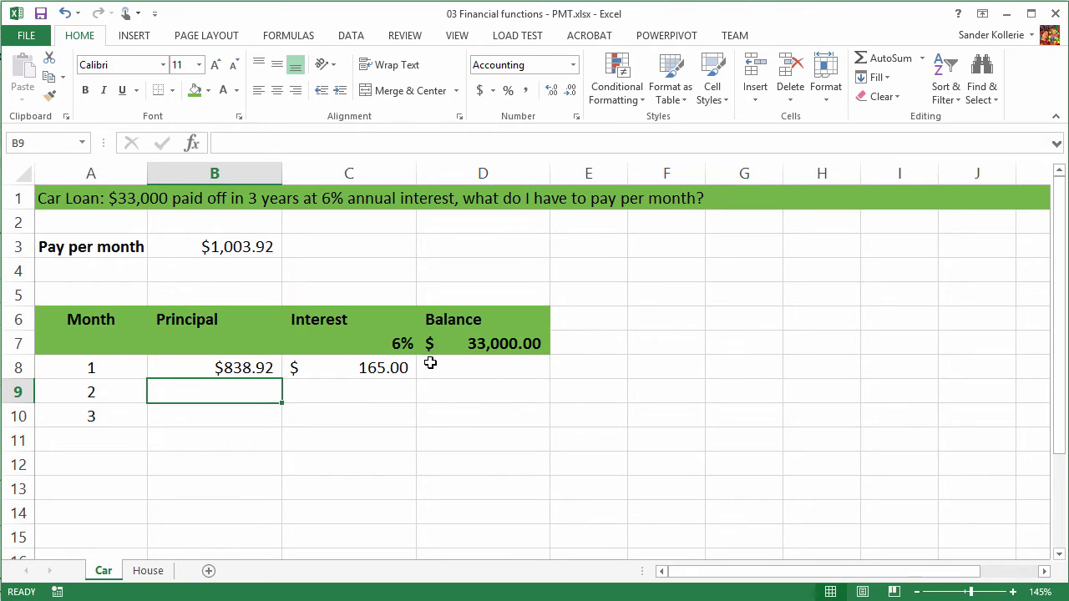
left_click(474, 348)
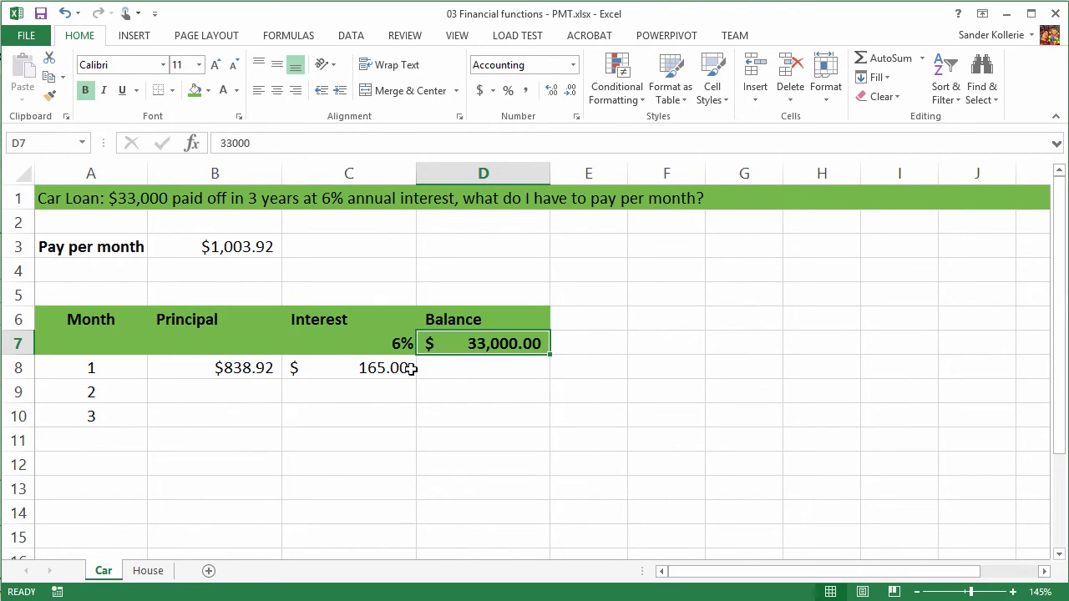
- Enter =D7-B8 in D8, giving a month-1 balance of $32,161.08
left_click(473, 364)
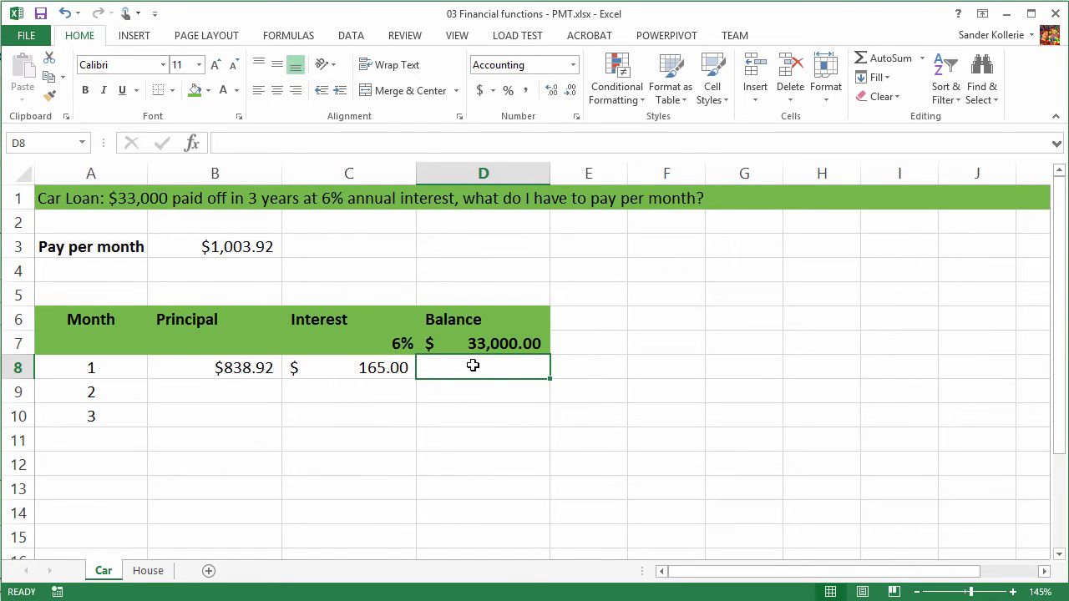
type("=")
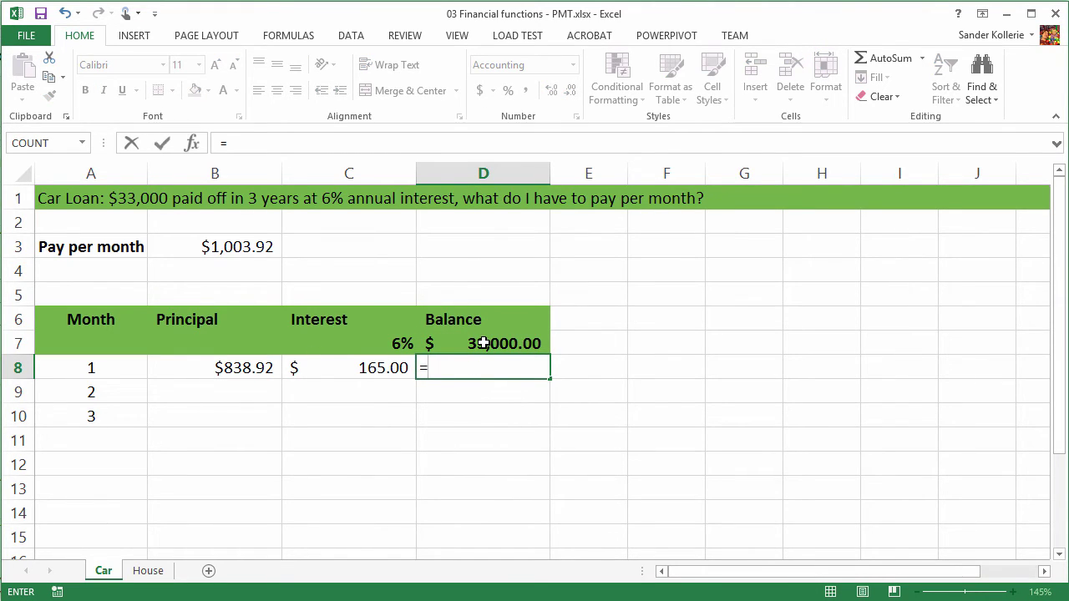
left_click(484, 342)
type("-")
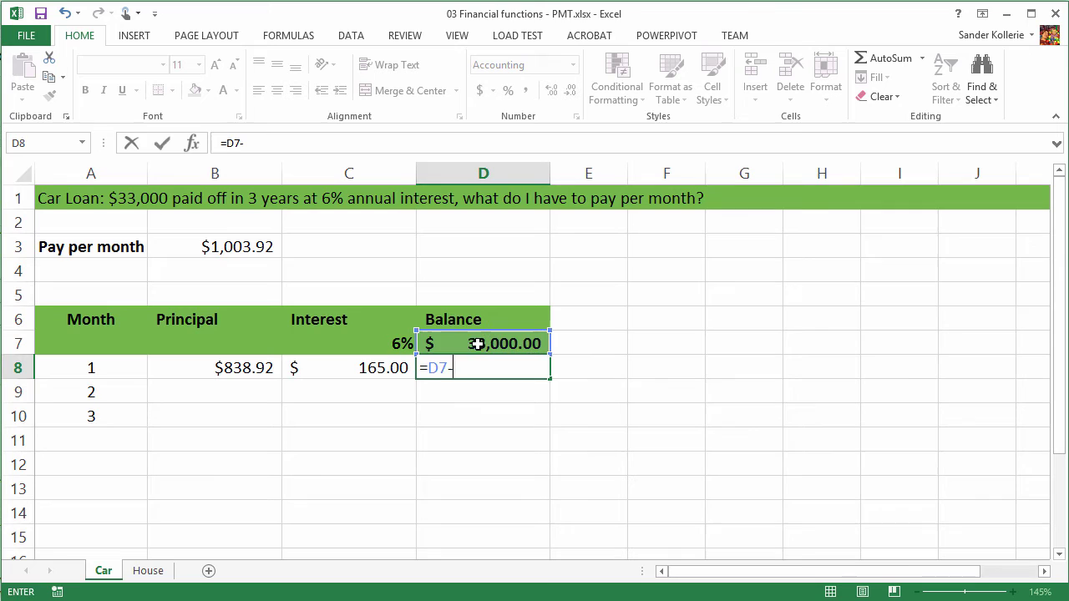
left_click(245, 366)
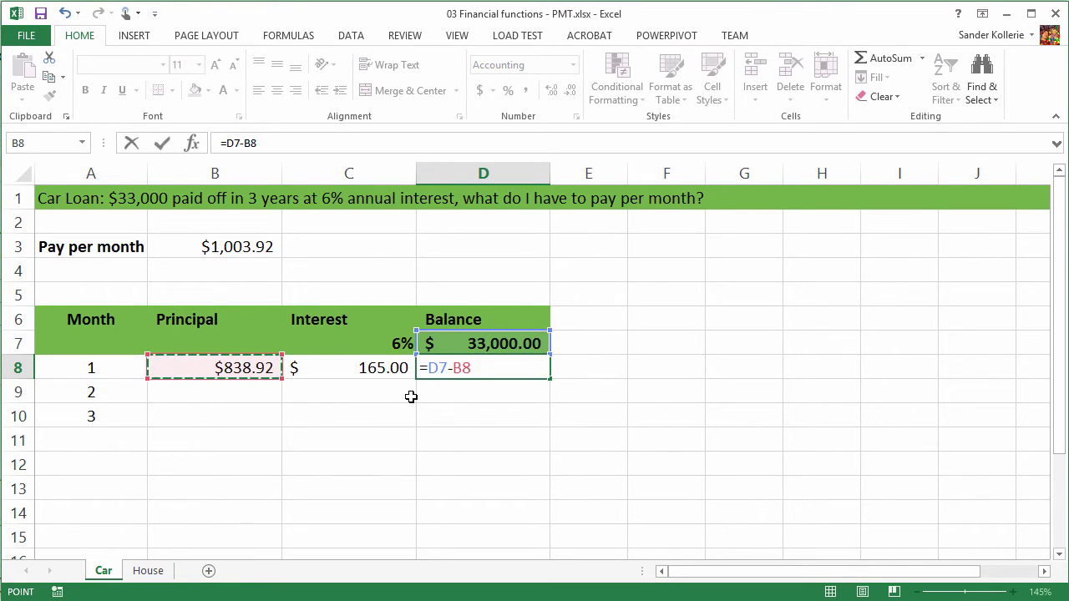
key("Return")
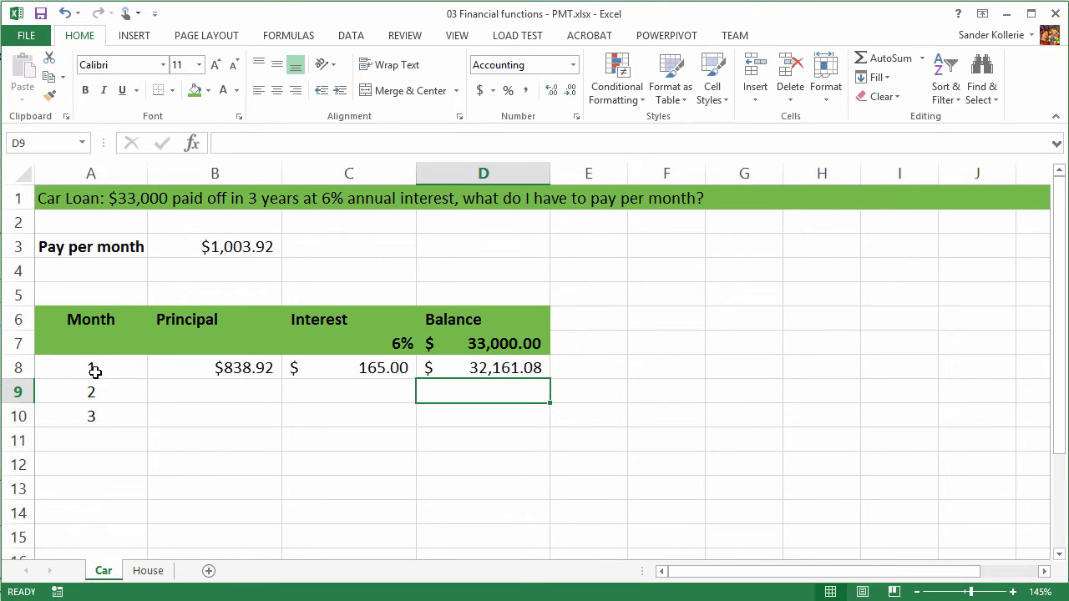
- Fill row 8's formulas down to row 43 and confirm the D43 balance is $0.00
left_click_drag(92, 369, 537, 541)
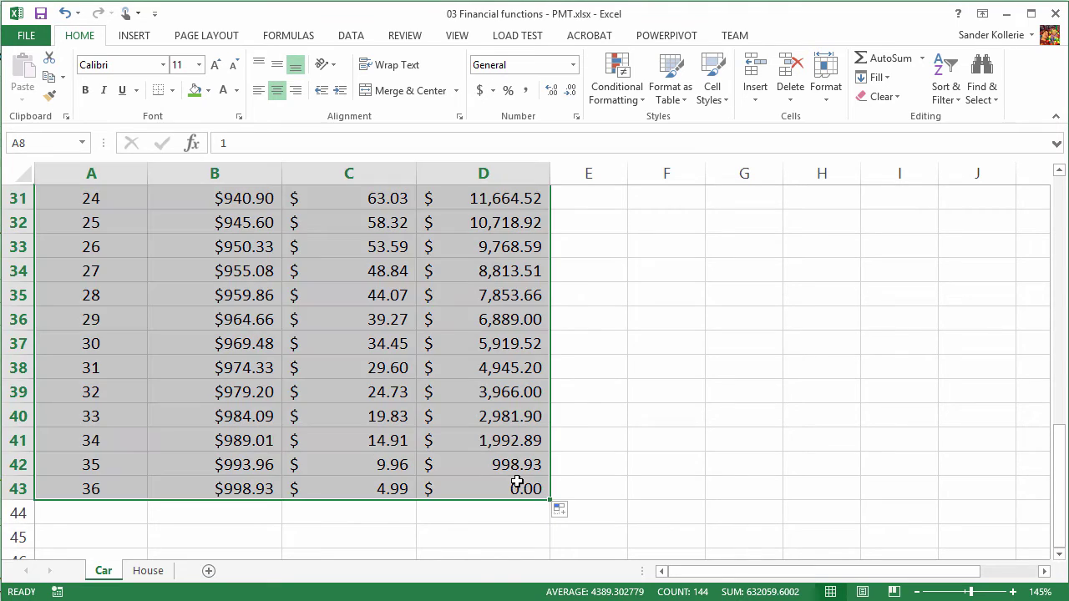
left_click(491, 487)
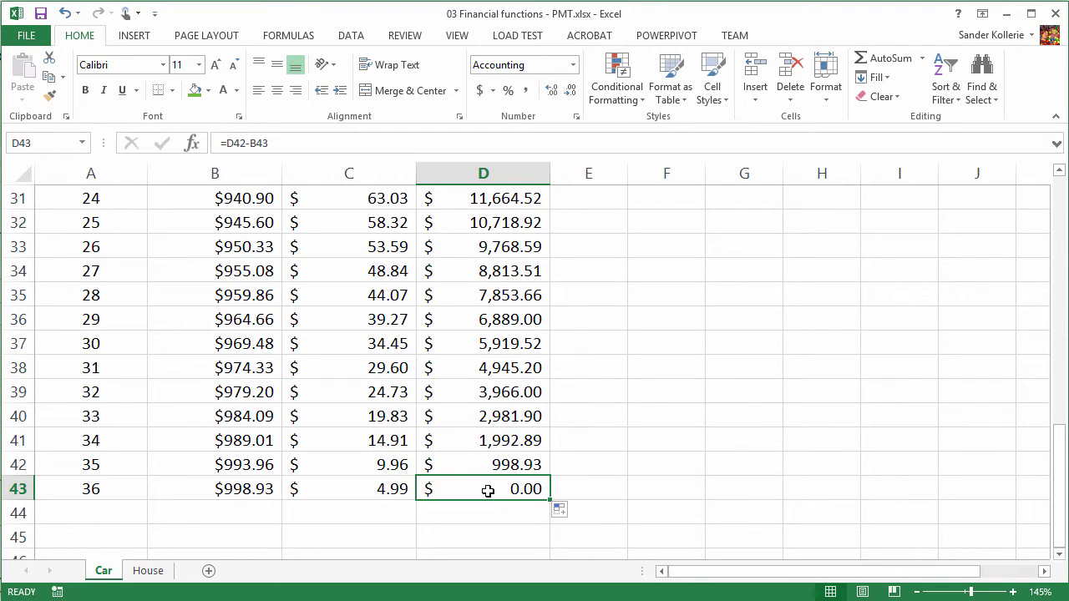
left_click_drag(1059, 476, 1058, 226)
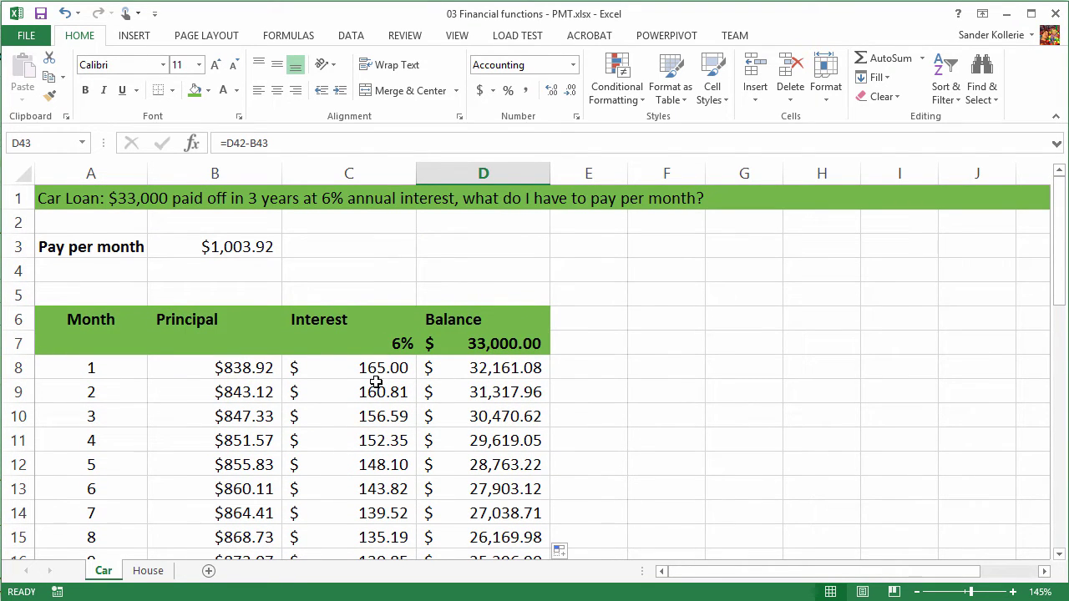
- Switch to the House sheet and review its 360-month term, 2.00%–6.00% rates and $200,000–$500,000 loans
left_click(149, 571)
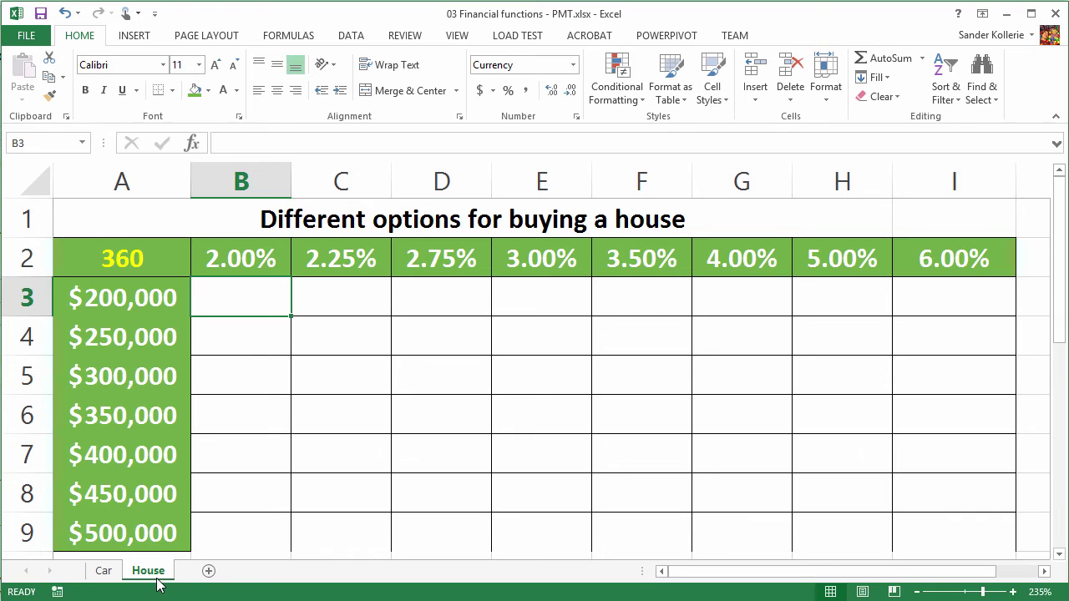
left_click(109, 260)
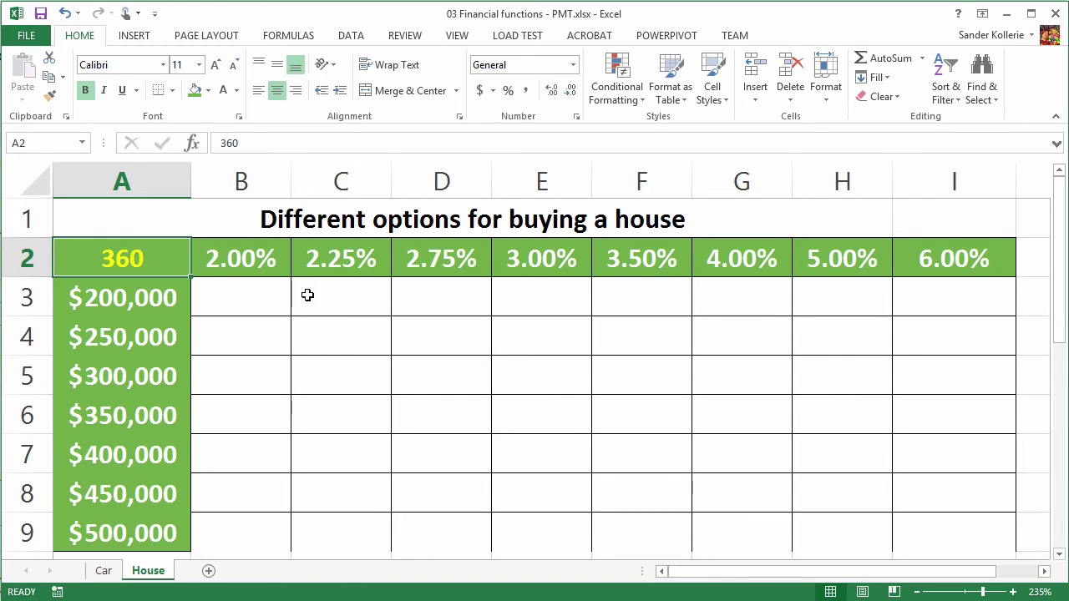
left_click_drag(250, 262, 909, 279)
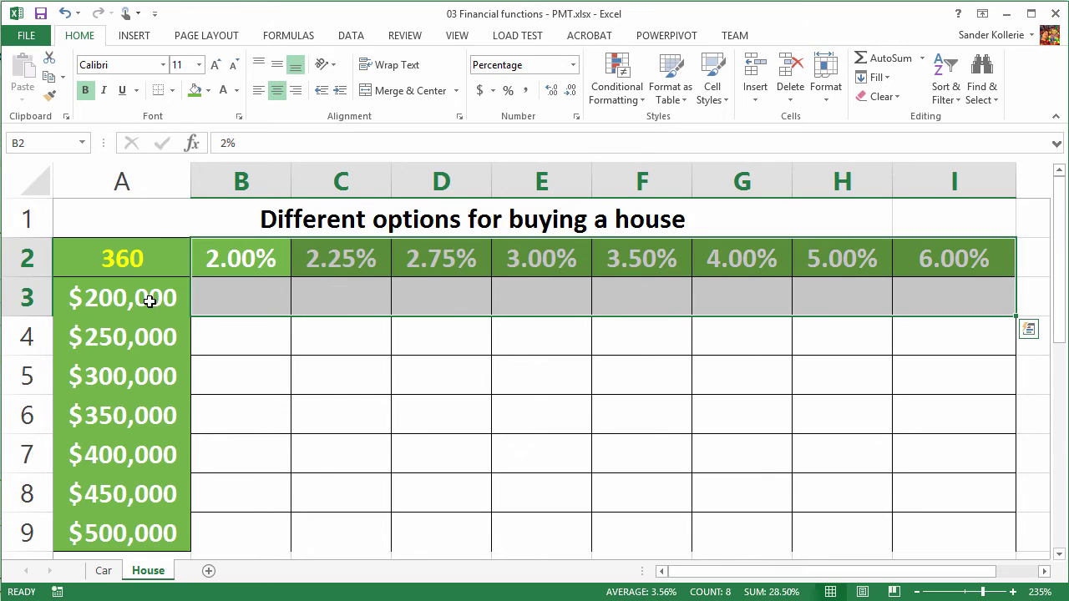
left_click_drag(148, 298, 117, 531)
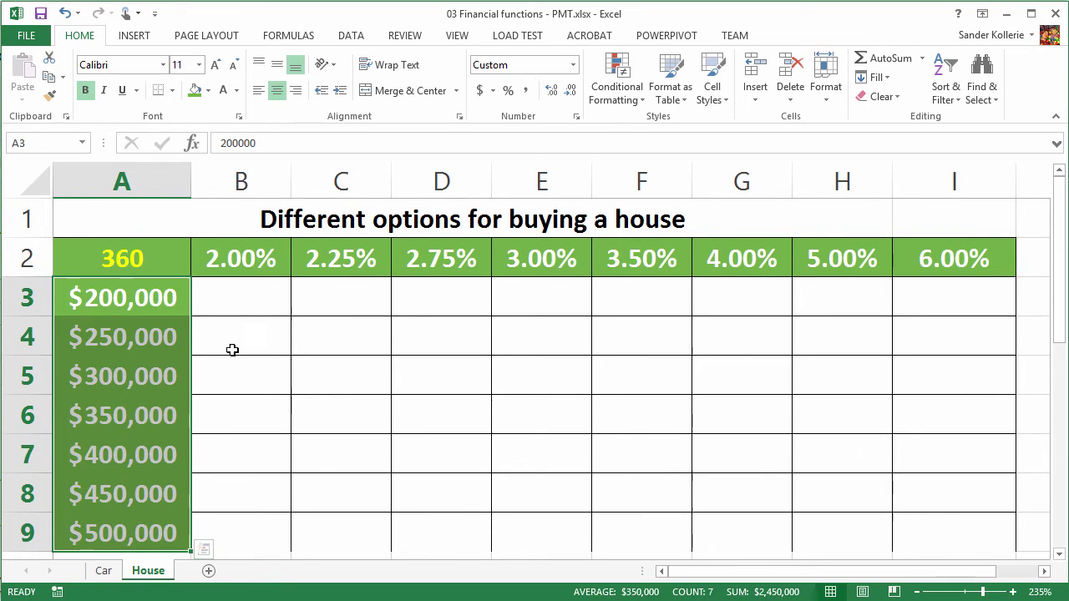
left_click(231, 290)
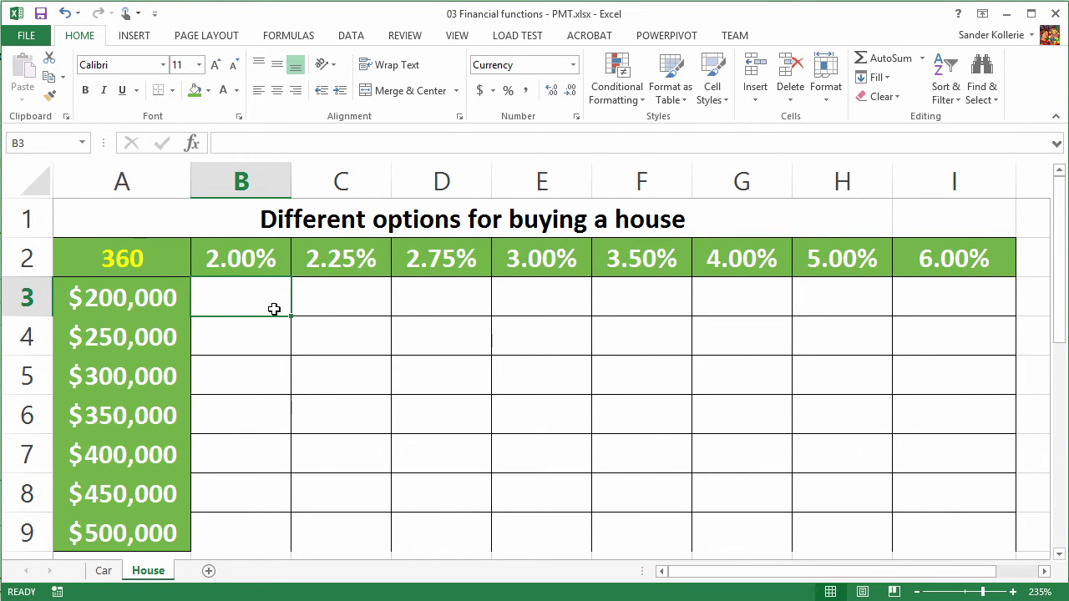
- Start B3's formula as =PMT(B$2/12, with the rate reference locked to row 2
type("=")
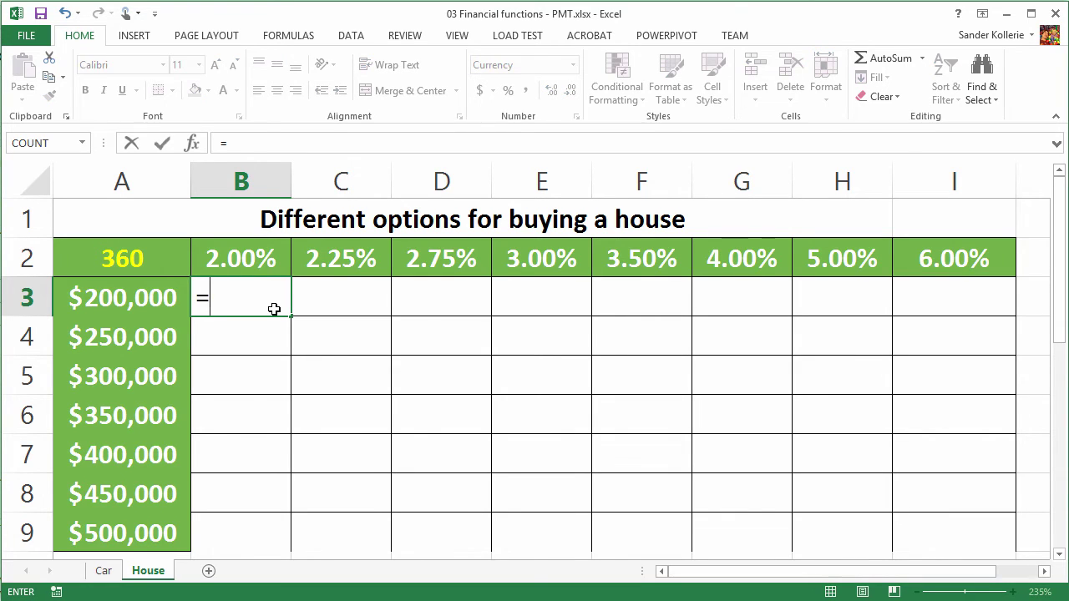
type("PMT")
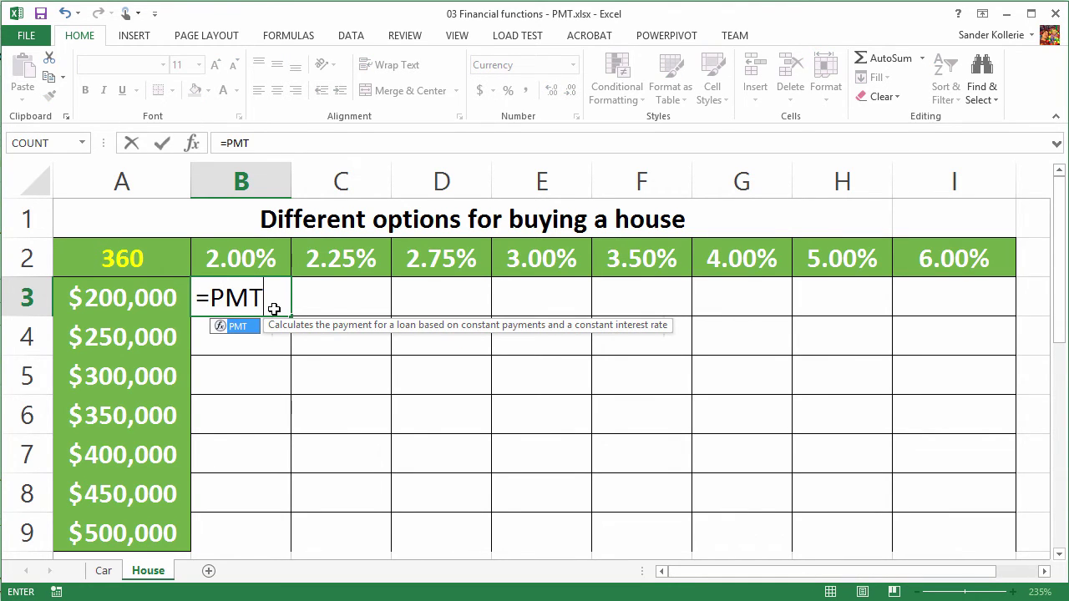
type("(")
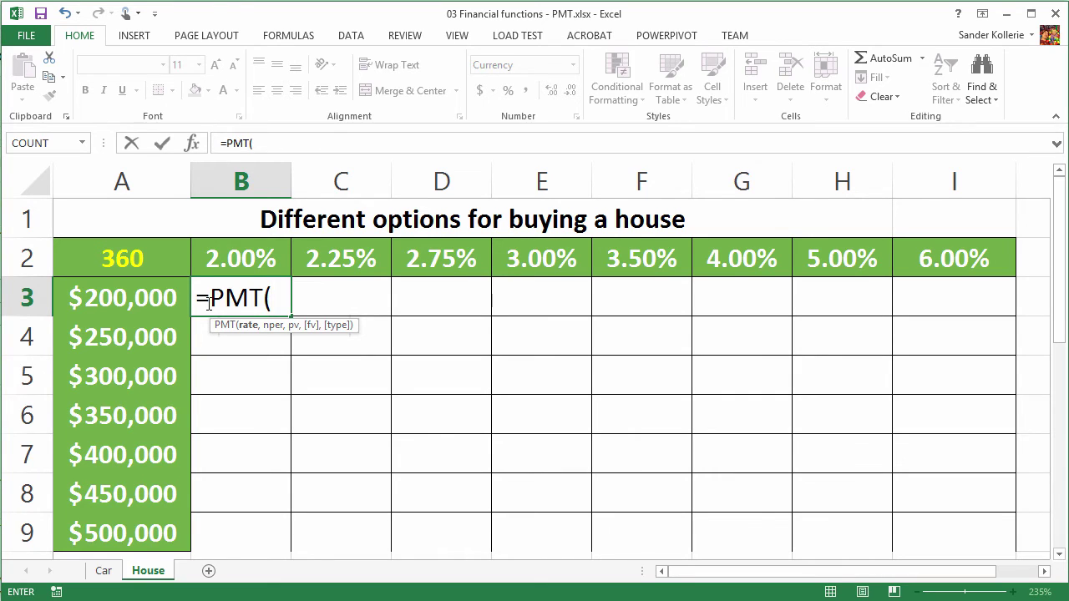
left_click(247, 259)
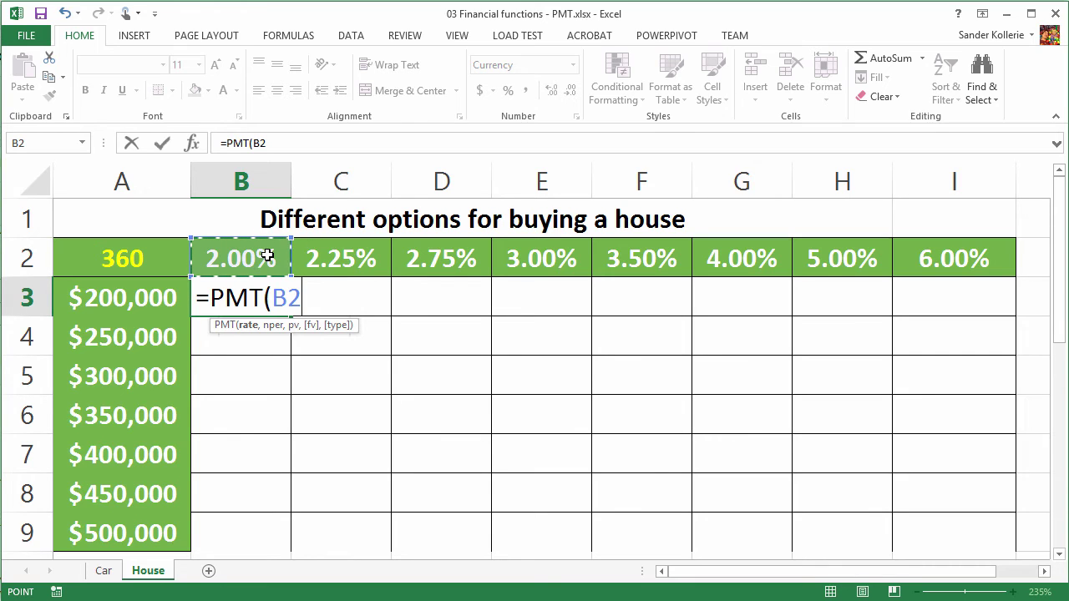
key("F4")
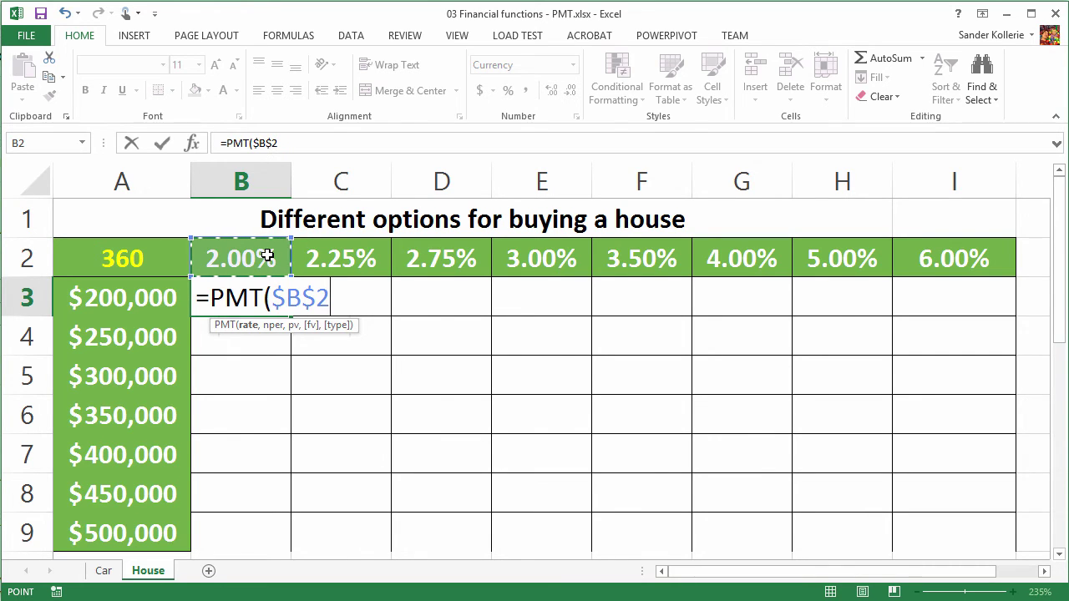
key("F4")
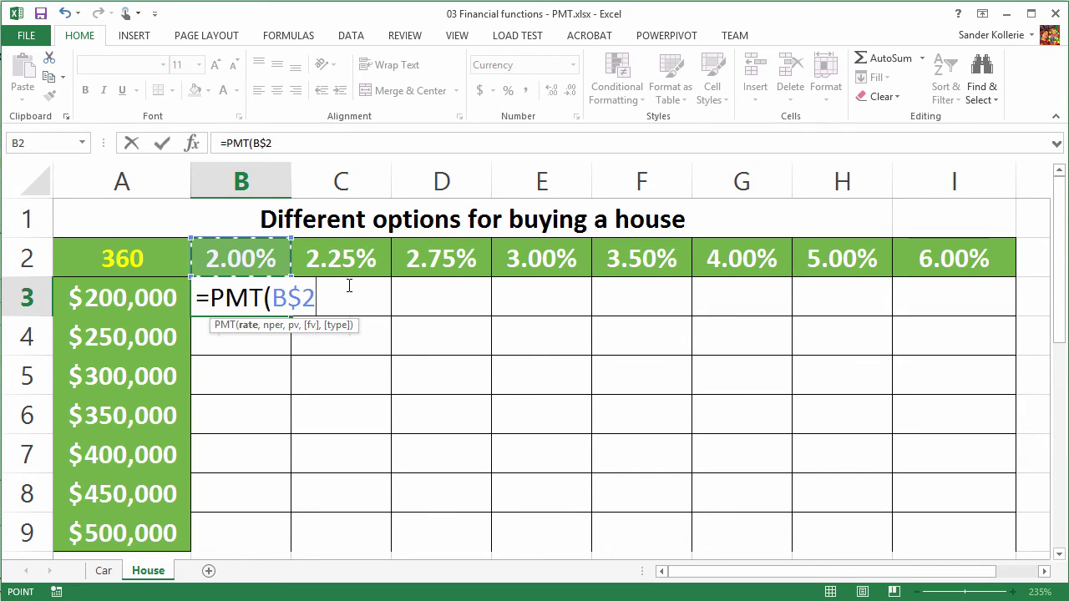
type("/")
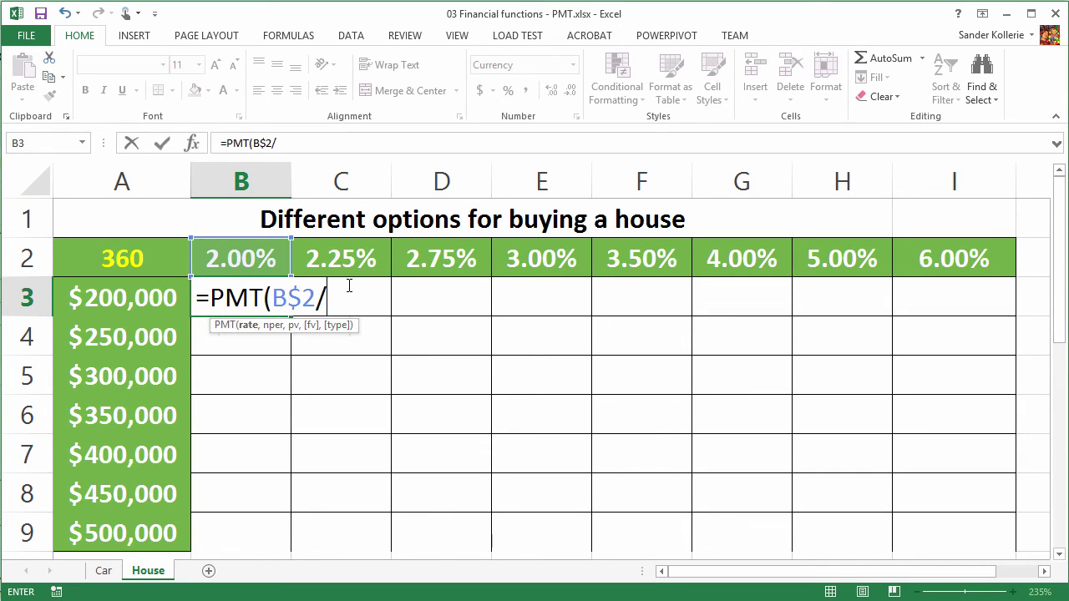
type("12")
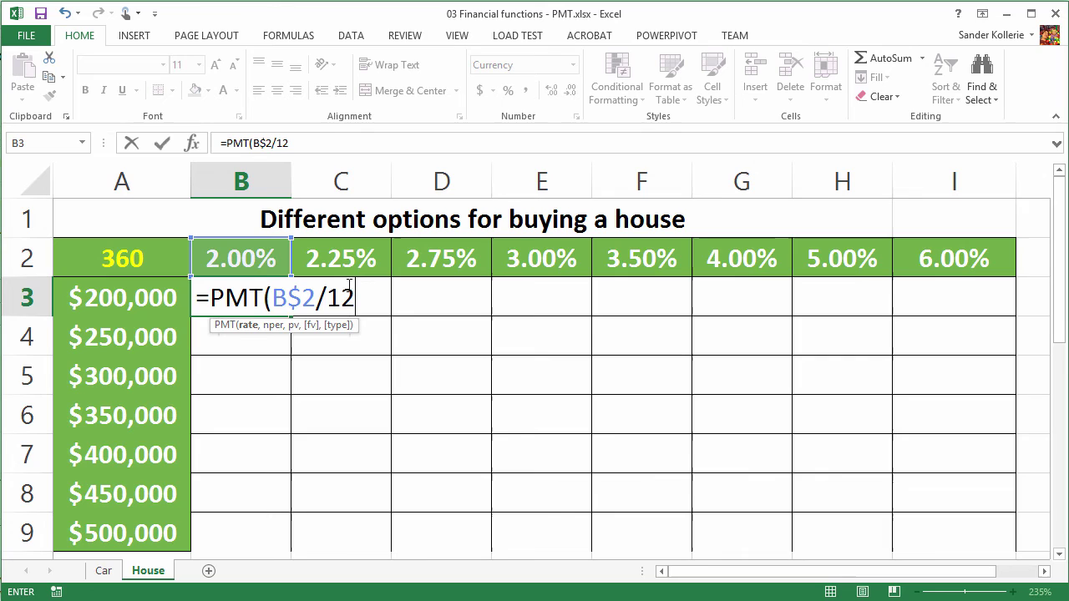
type(",")
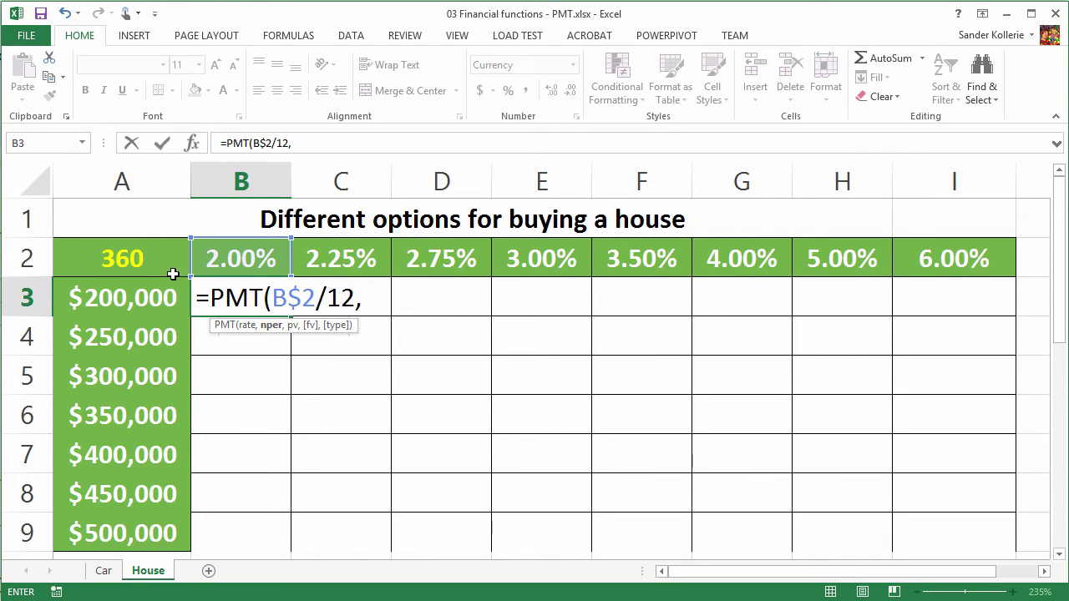
- Complete B3 as =PMT(B$2/12,$A$2,$A3), showing a ($739) payment
left_click(126, 256)
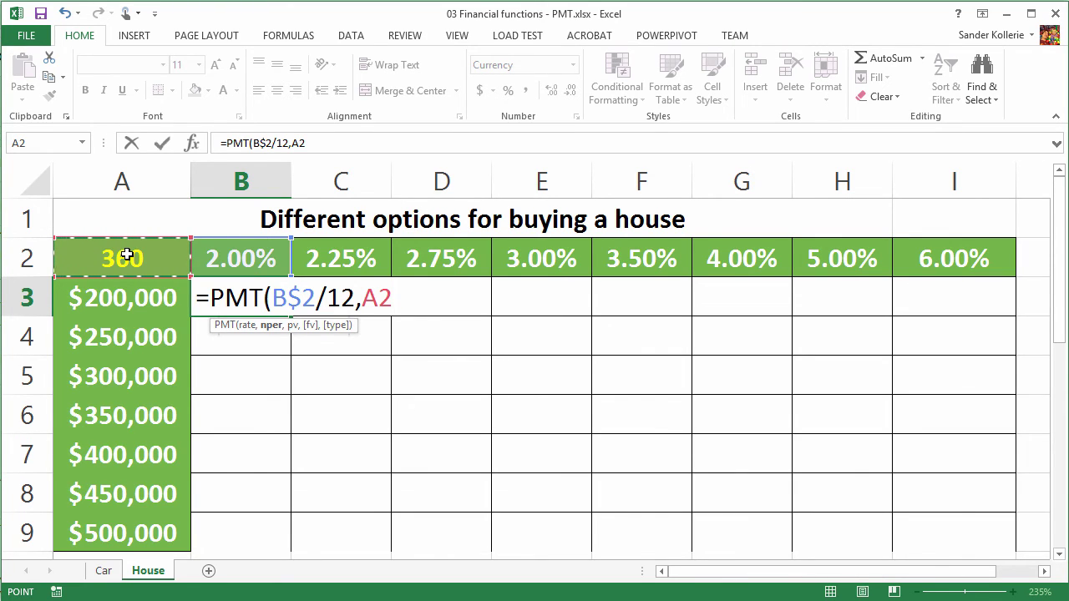
key("F4")
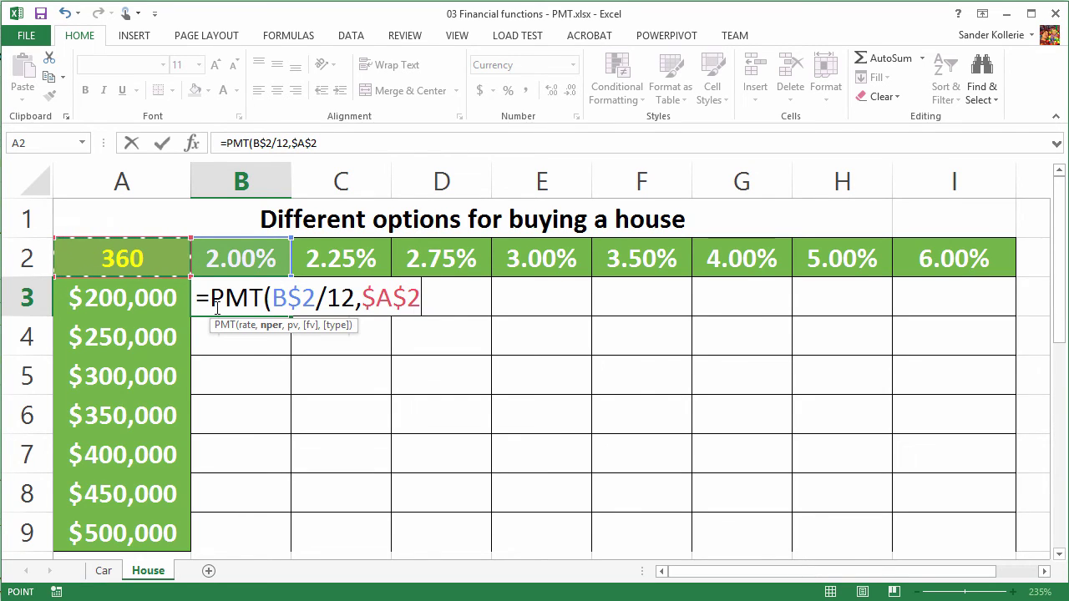
type(",")
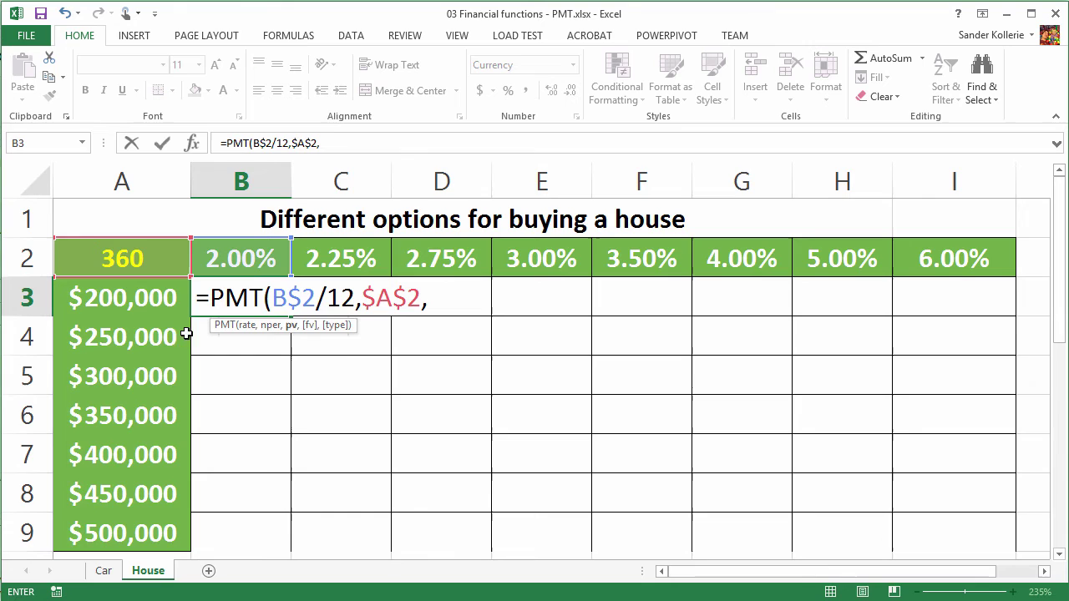
left_click(123, 302)
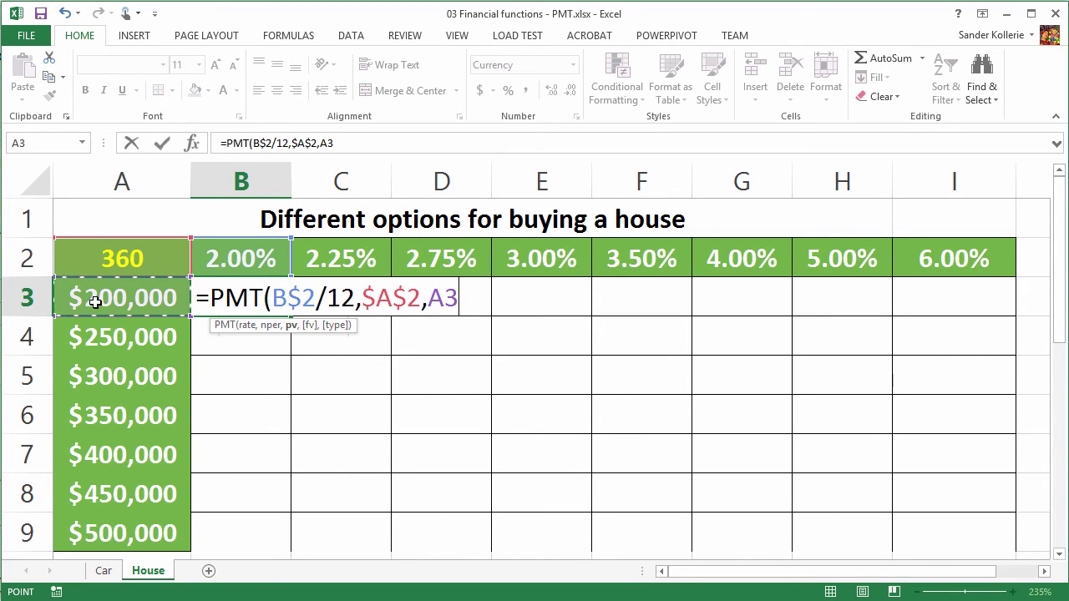
key("F4")
key("F4")
key("F4")
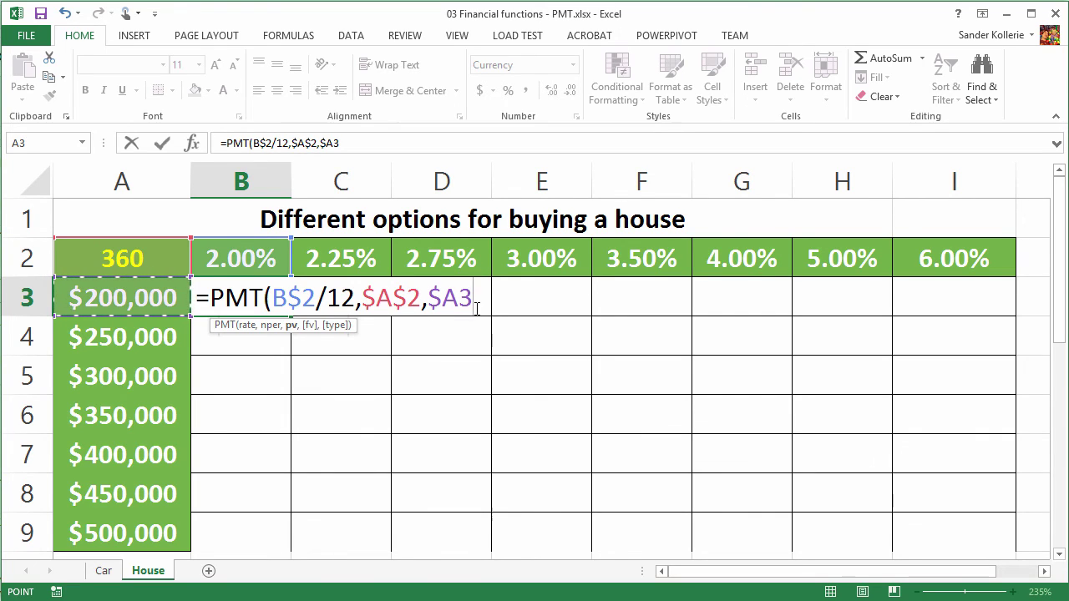
type(")")
key("ctrl+Return")
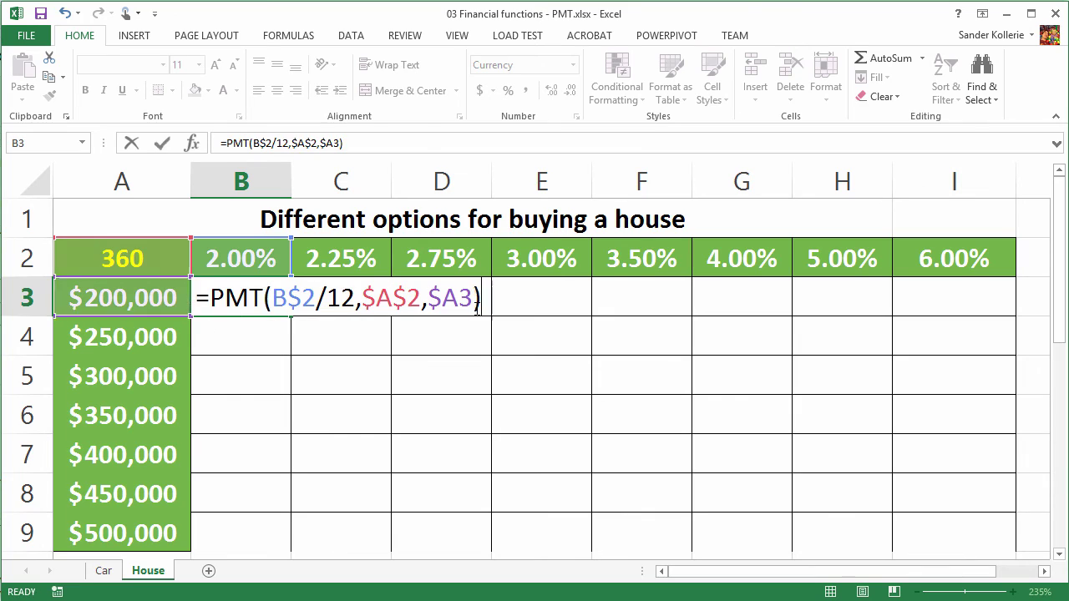
key("Return")
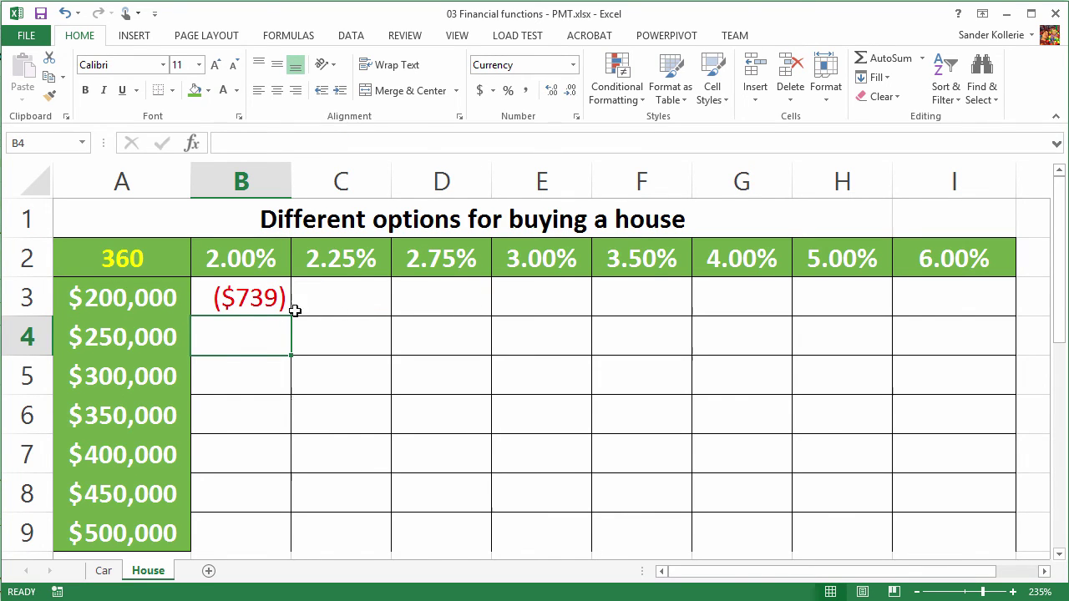
- Change B3 to =PMT(B$2/12,$A$2,-$A3) so it shows a positive $739
left_click(245, 304)
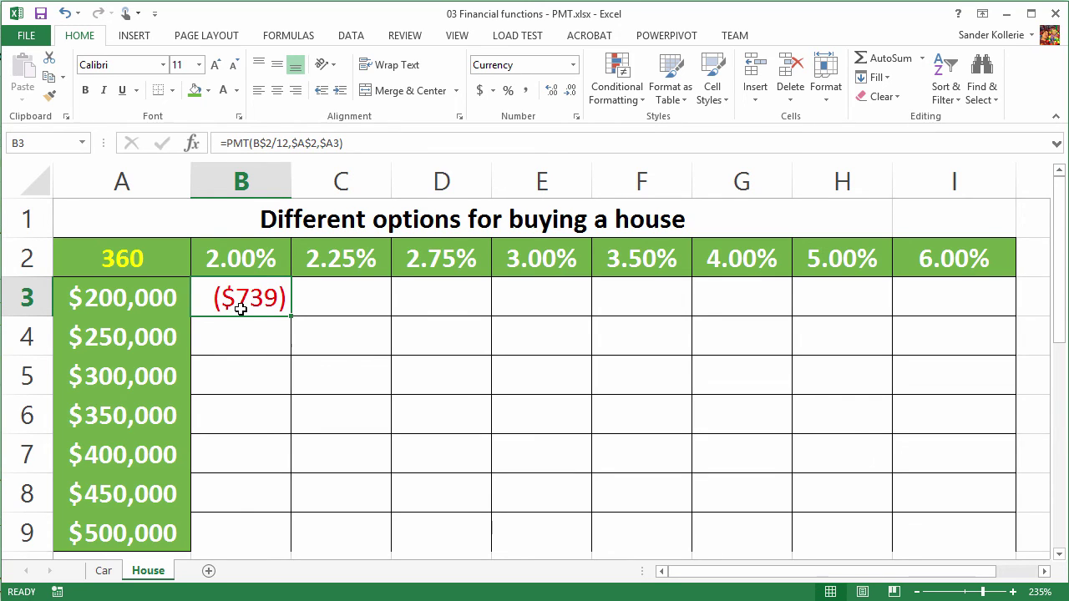
double_click(239, 309)
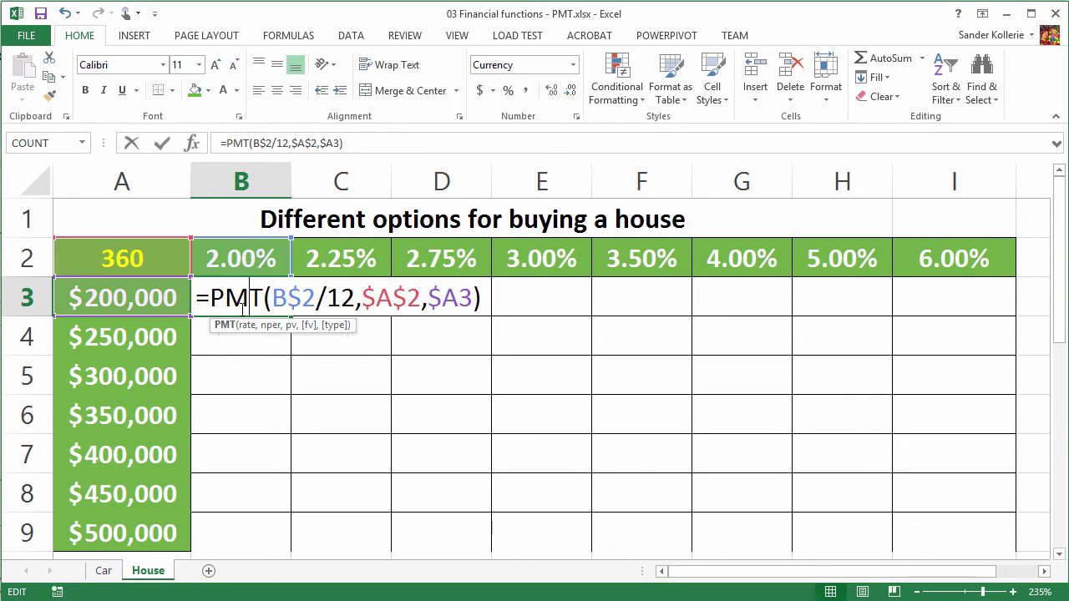
left_click(430, 299)
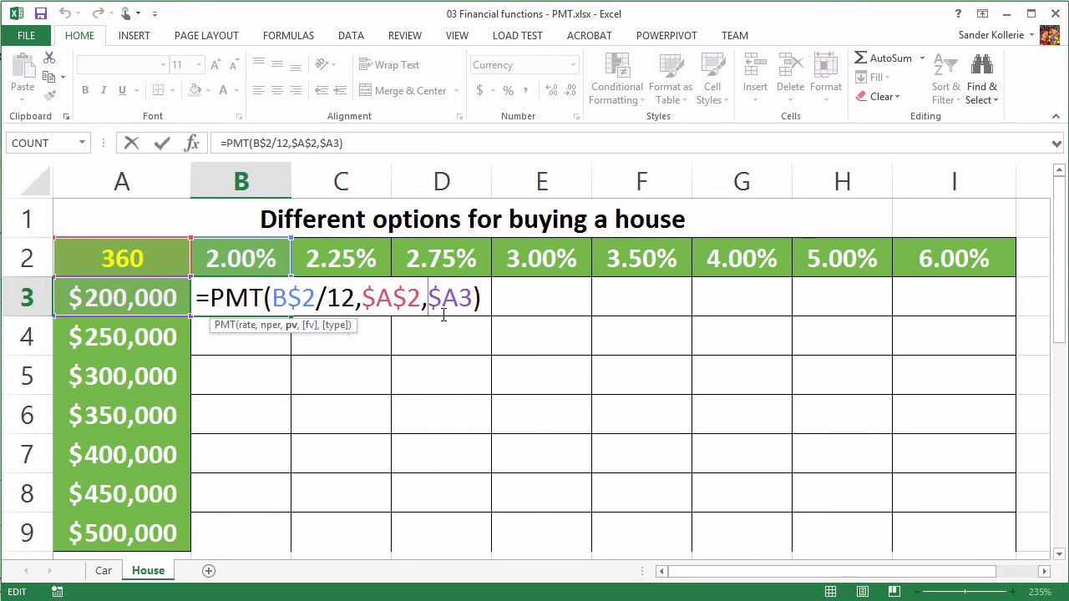
type("-")
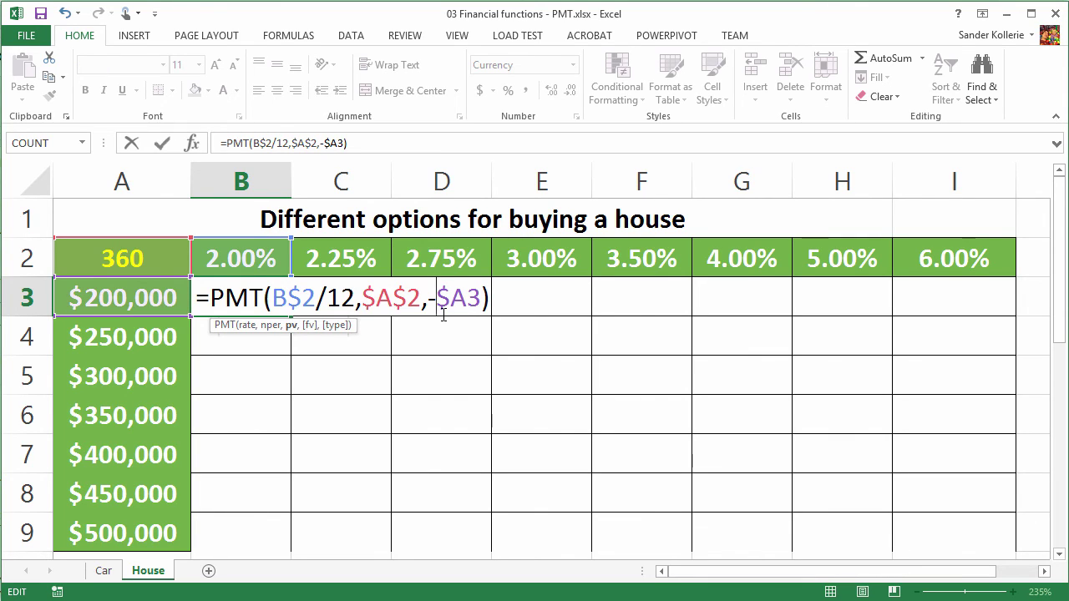
key("Return")
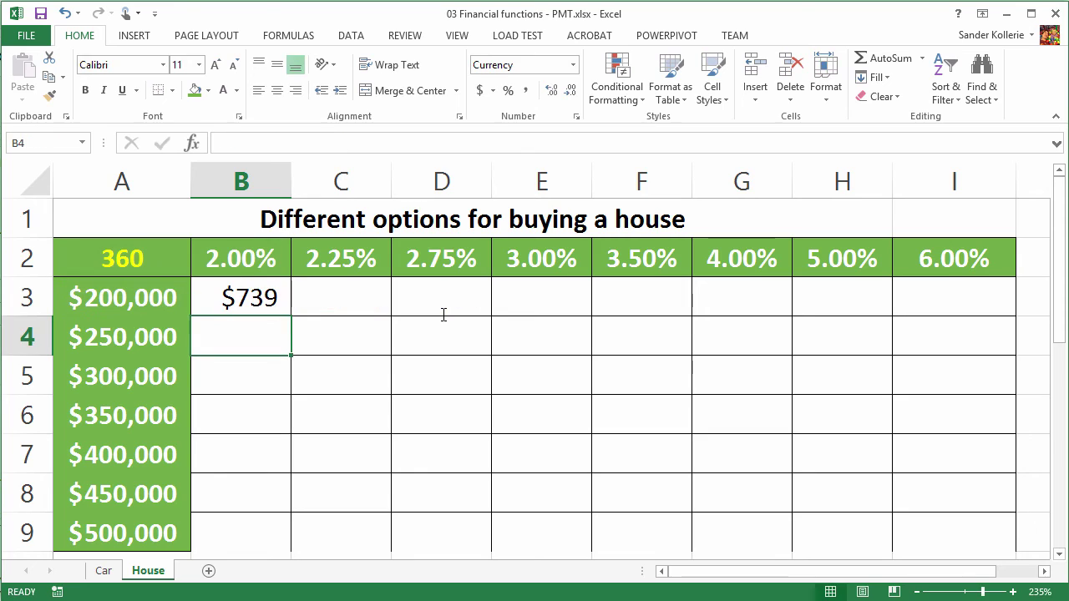
left_click(265, 305)
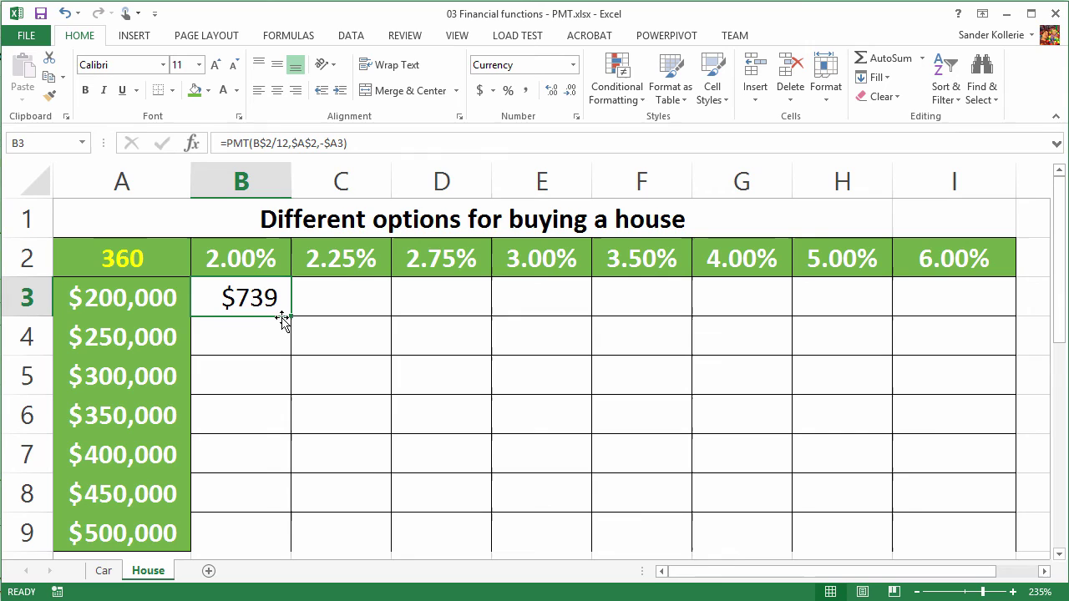
- Copy the B3 PMT formula down to B9 and across to column I, then verify the formula in I8
double_click(291, 315)
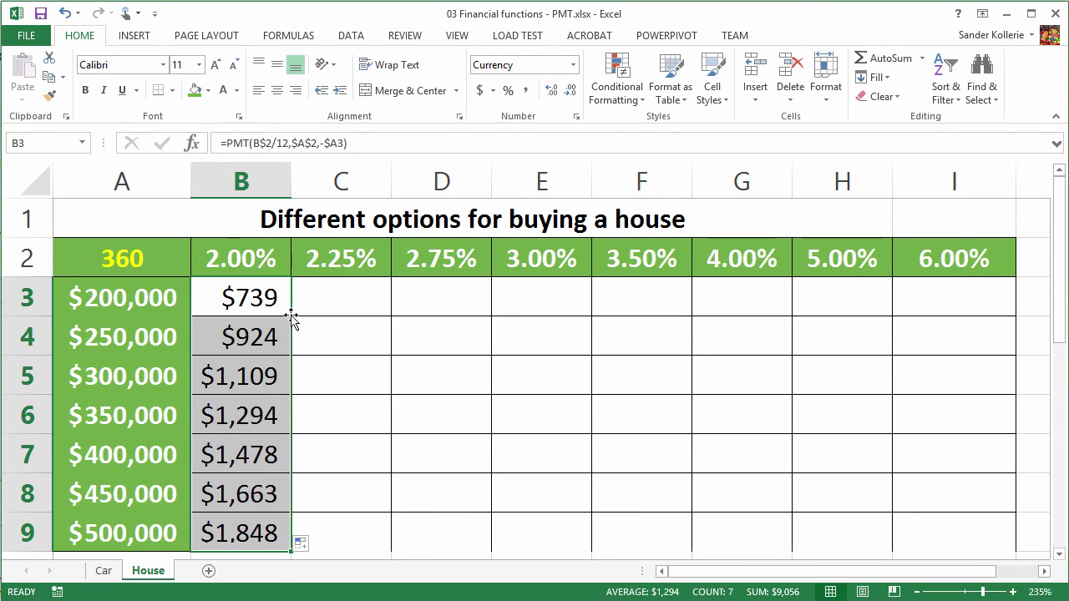
left_click_drag(292, 551, 977, 479)
scroll(980, 443, "up", 1)
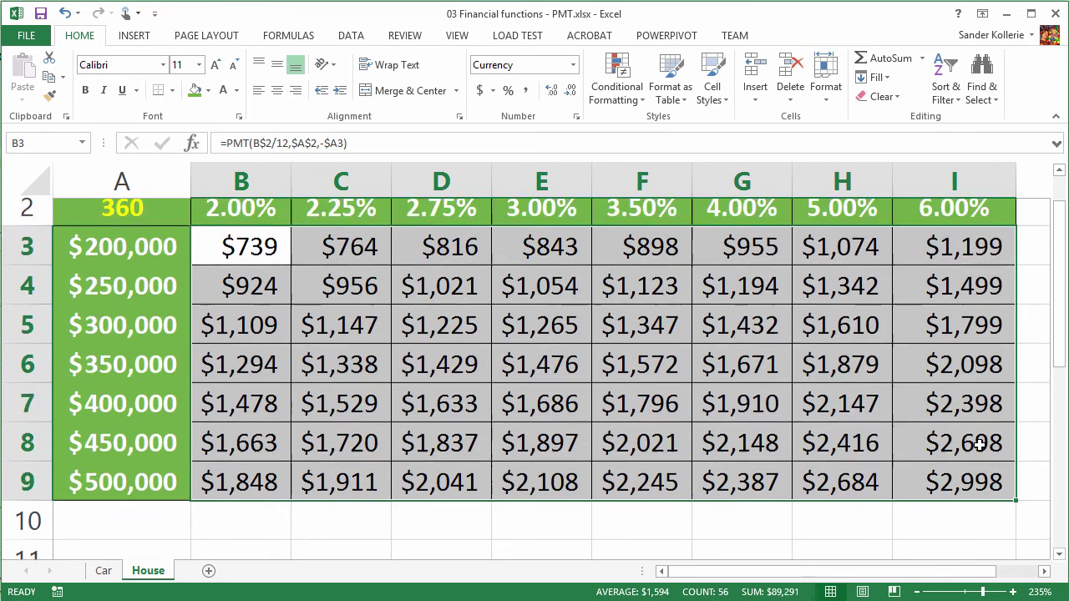
scroll(979, 444, "up", 1)
left_click(948, 491)
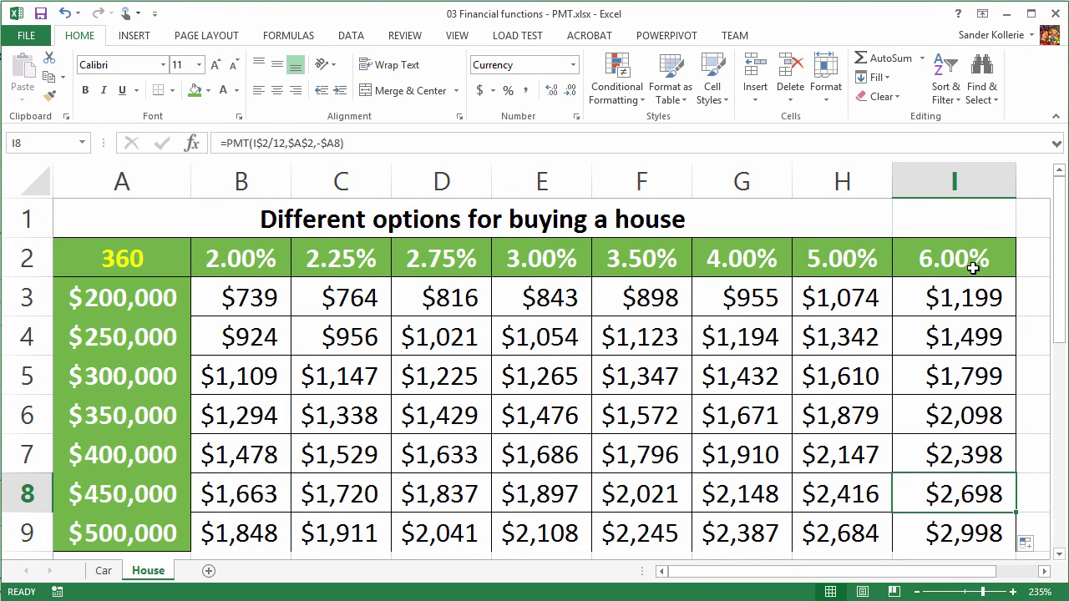
left_click(138, 534)
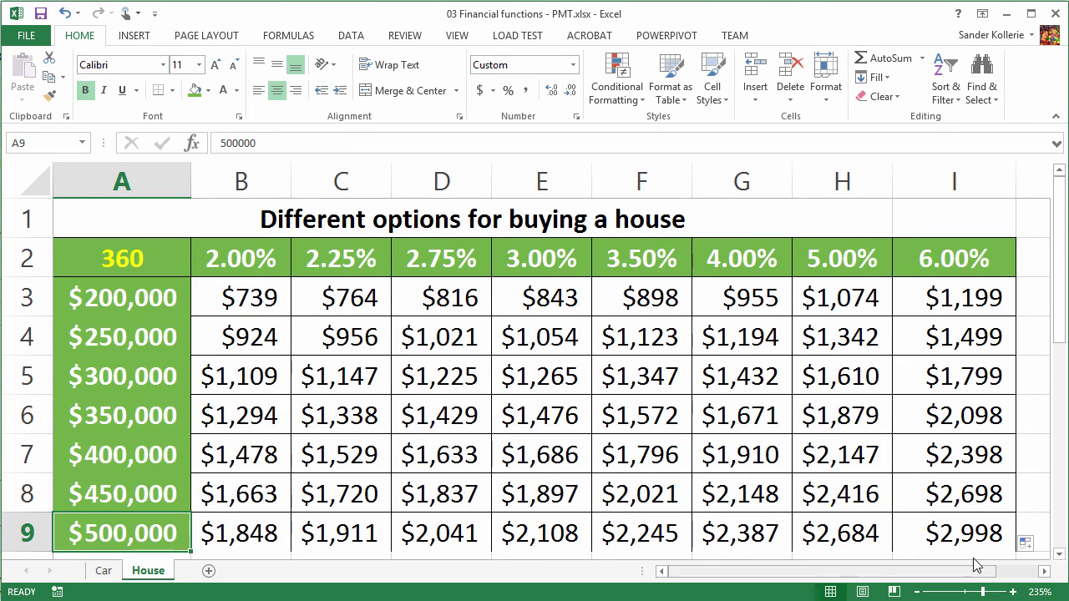
left_click(978, 531)
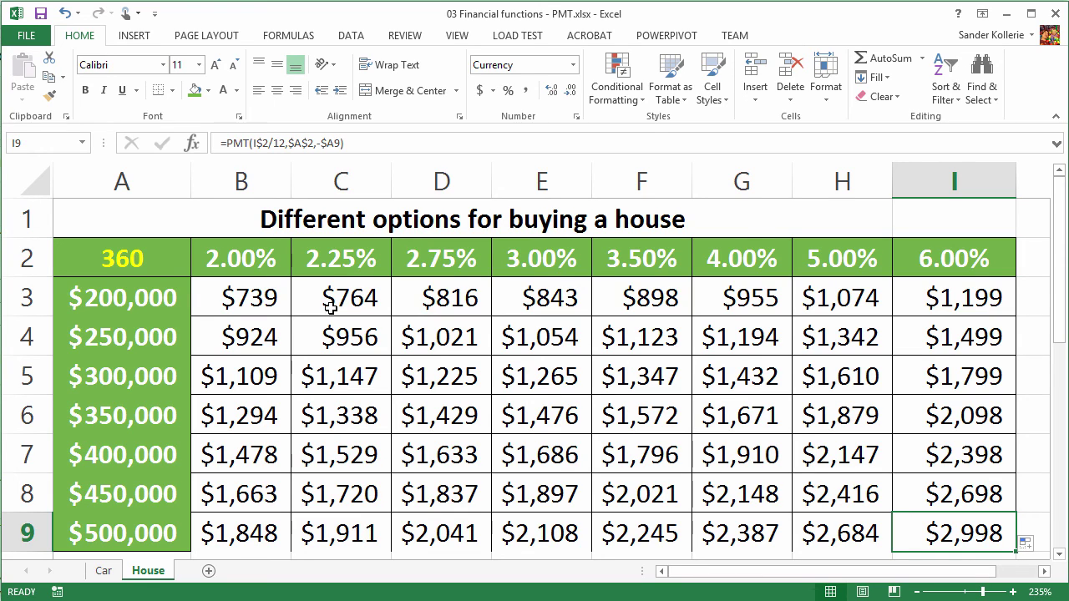
left_click(257, 270)
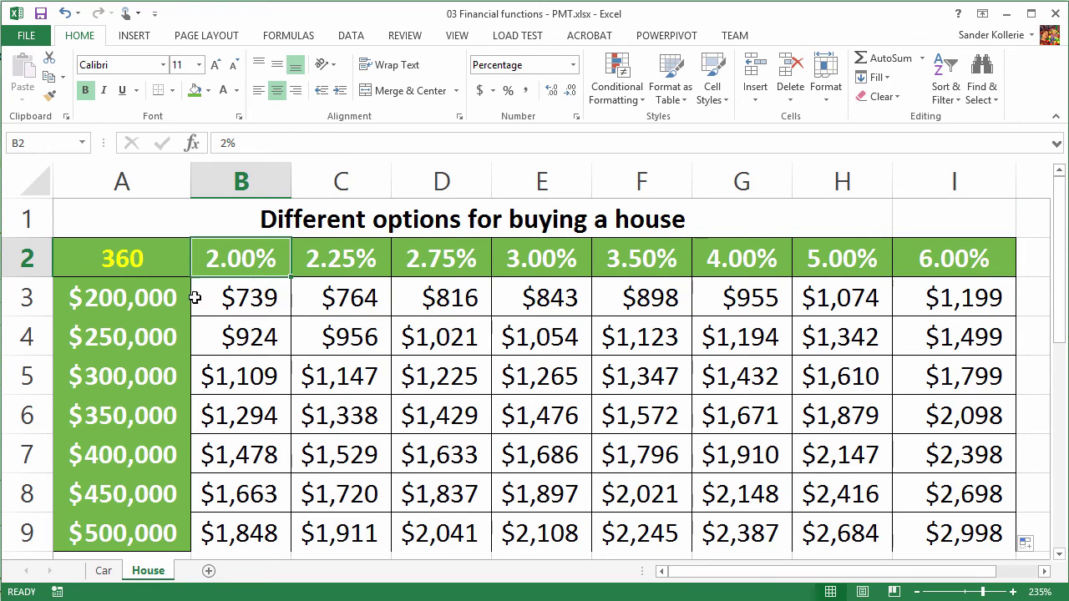
left_click(121, 298)
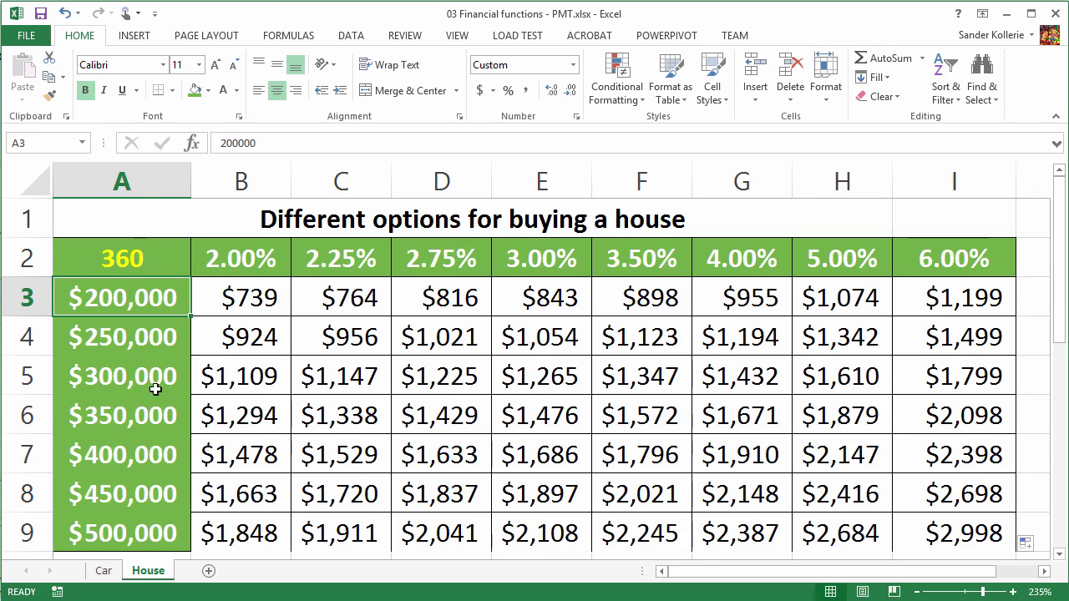
left_click(230, 307)
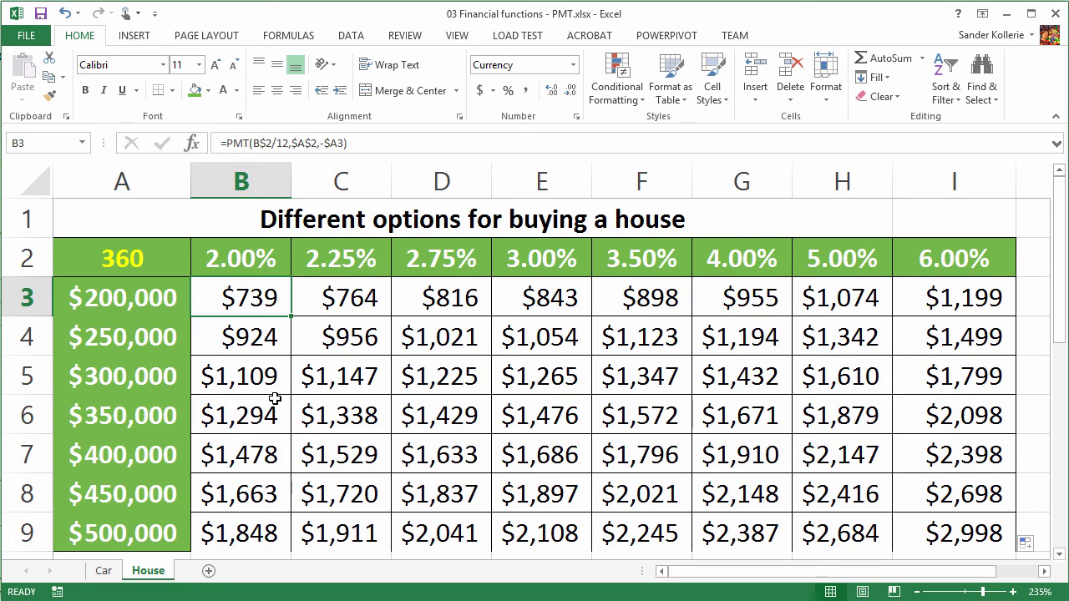
left_click(528, 454)
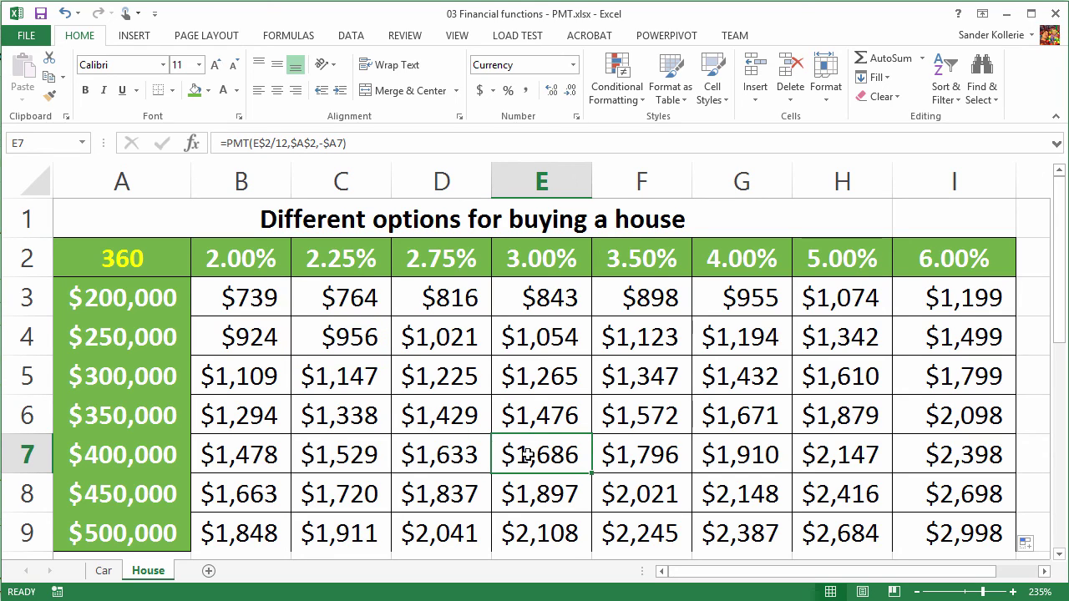